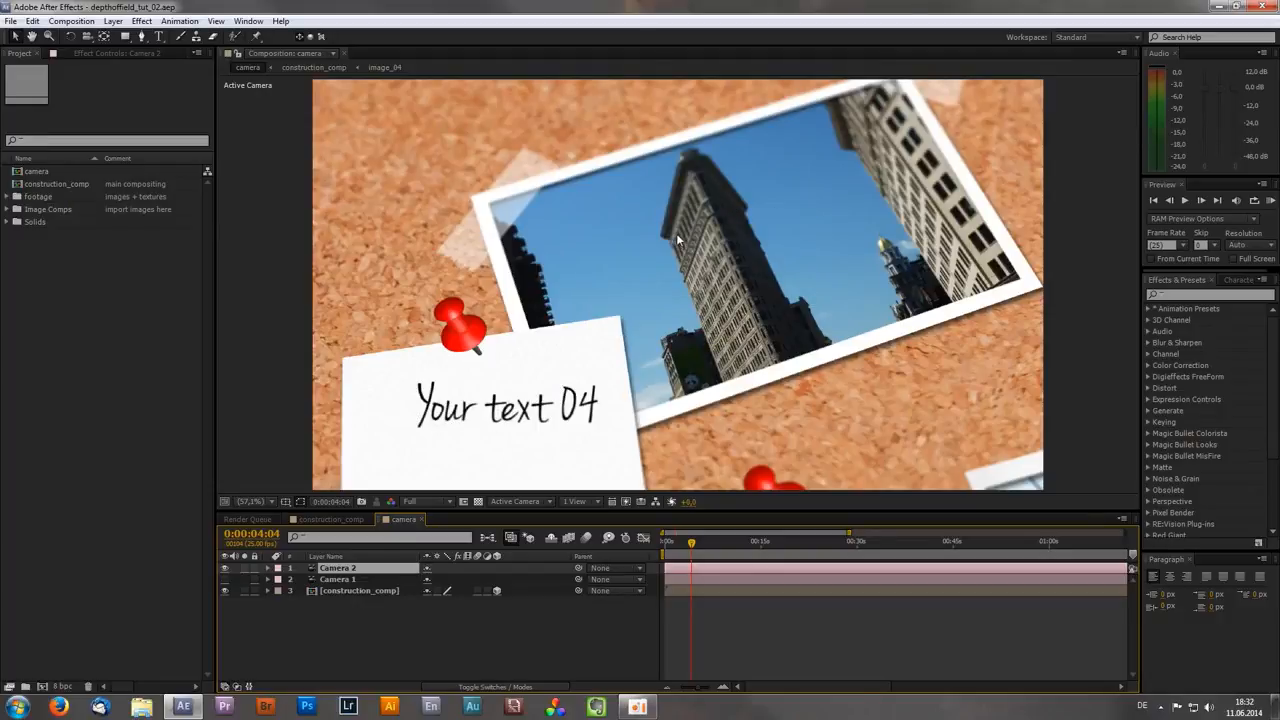
Step: Delete the Camera 2 layer and turn on the visibility of Camera 1
scroll(718, 236, "up", 2)
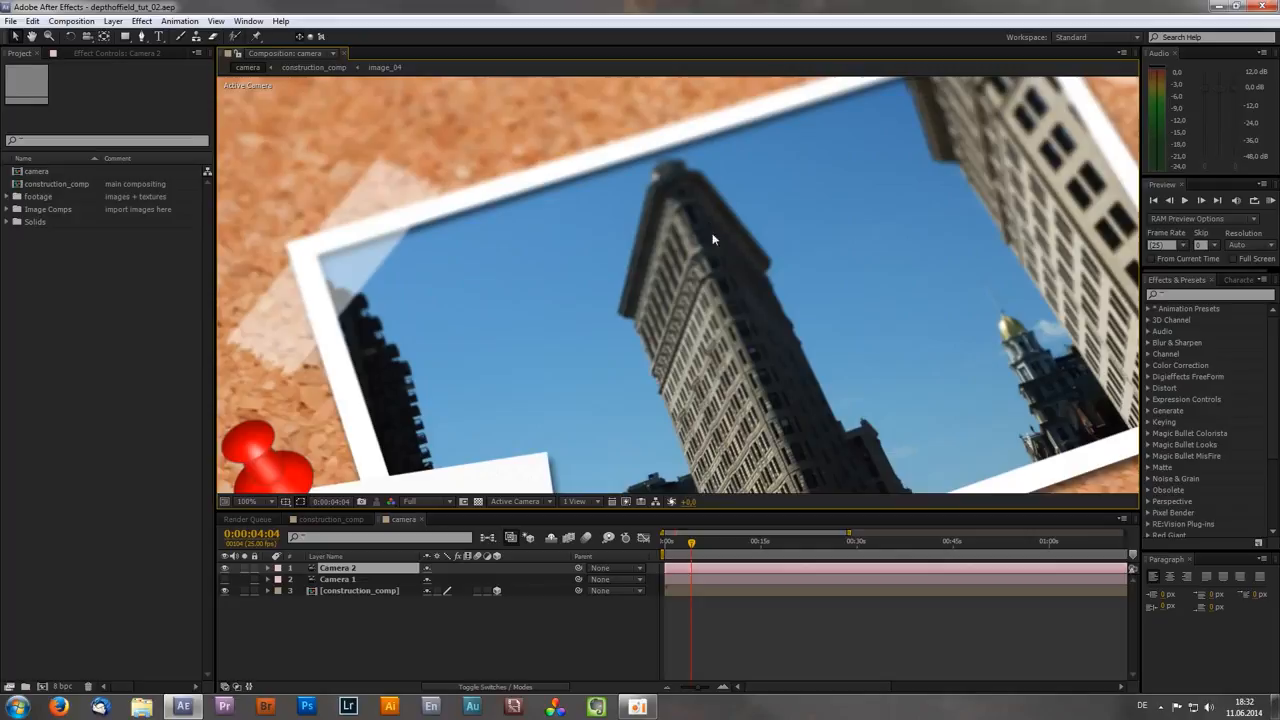
left_click_drag(697, 228, 775, 284)
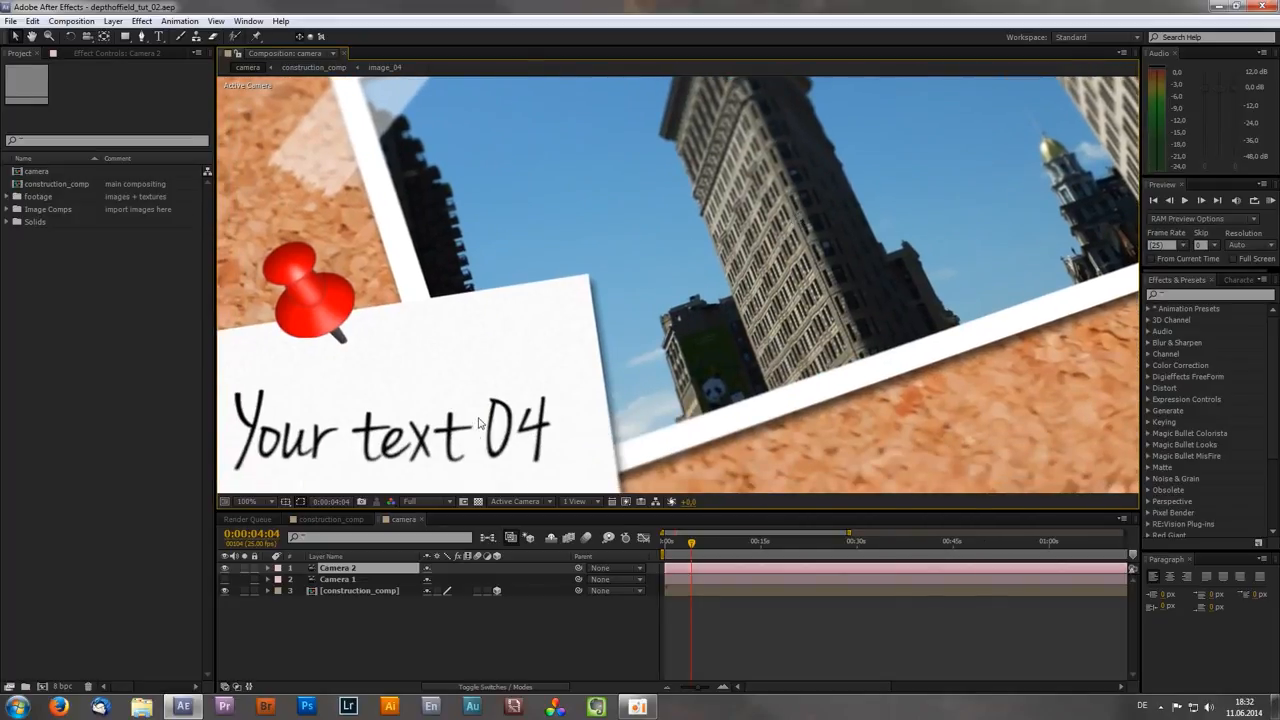
left_click(270, 501)
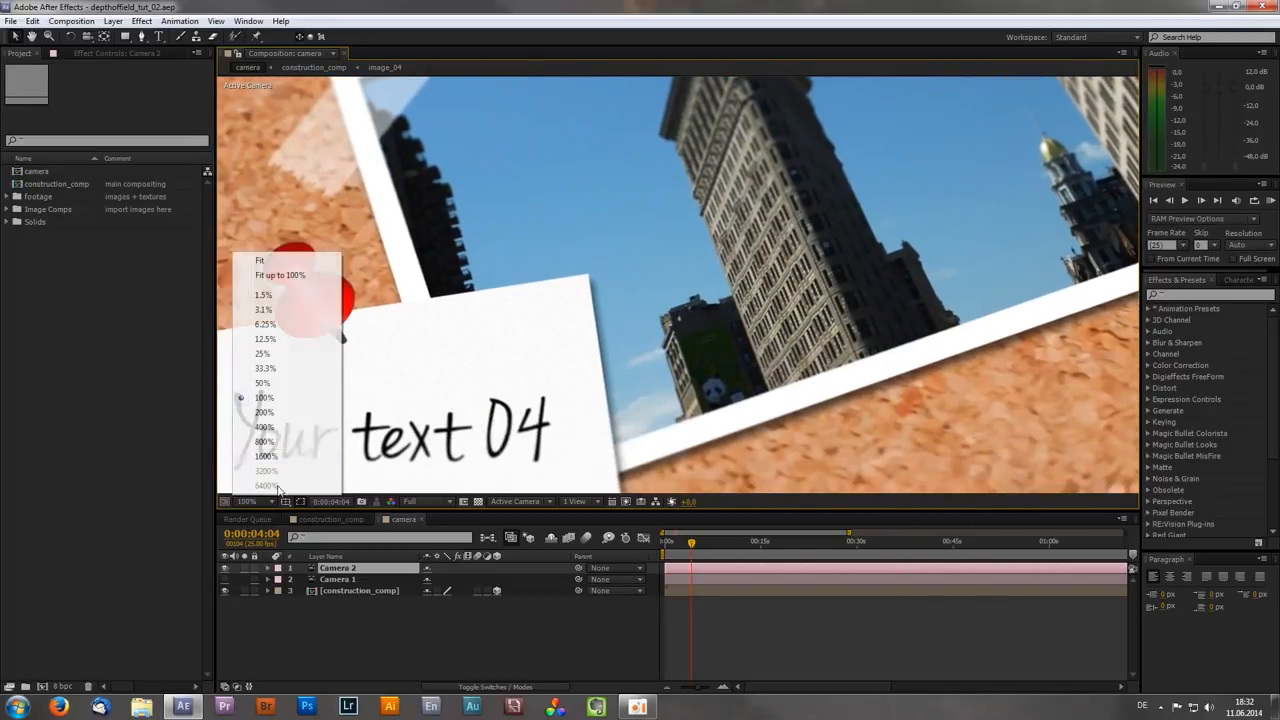
left_click(300, 261)
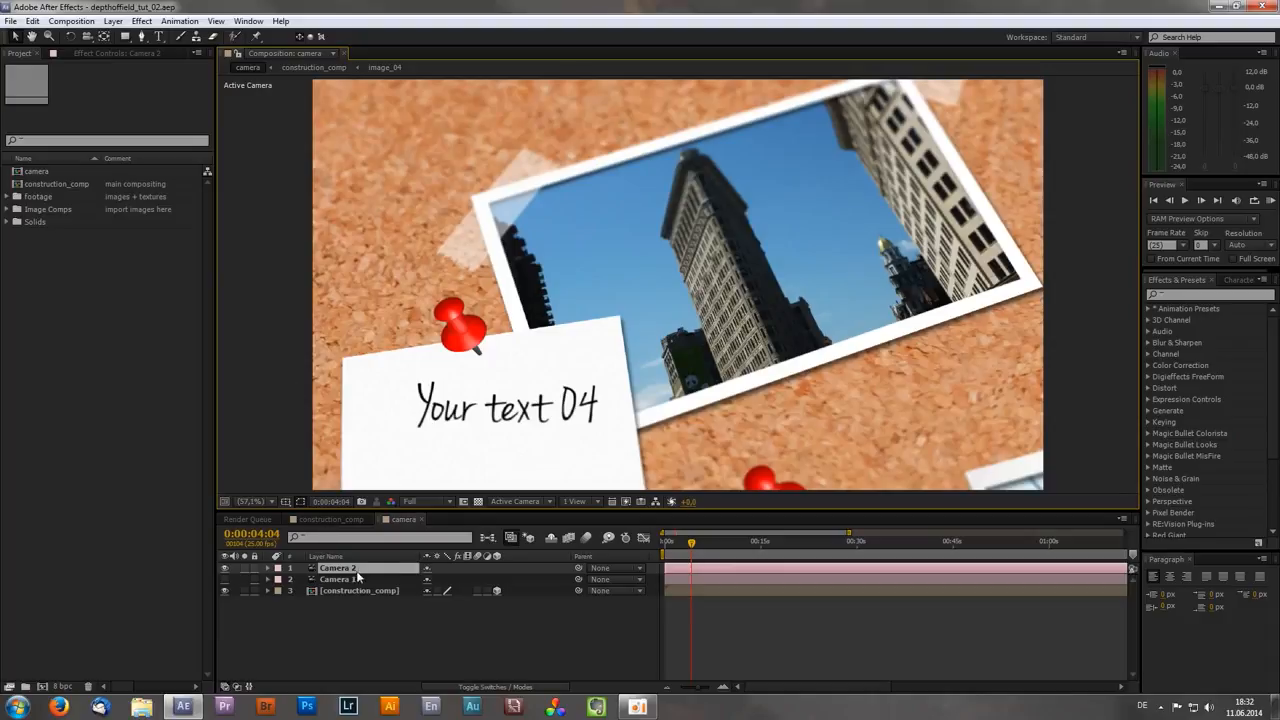
key("Delete")
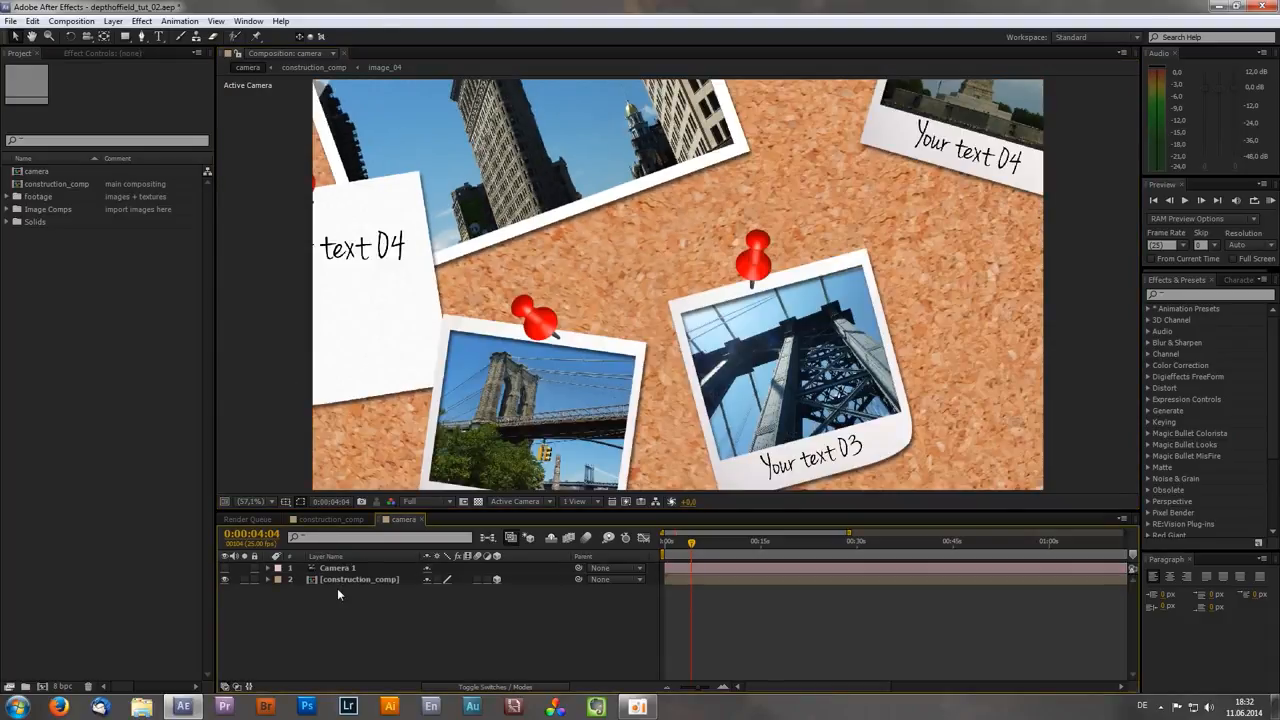
left_click(224, 567)
left_click(337, 567)
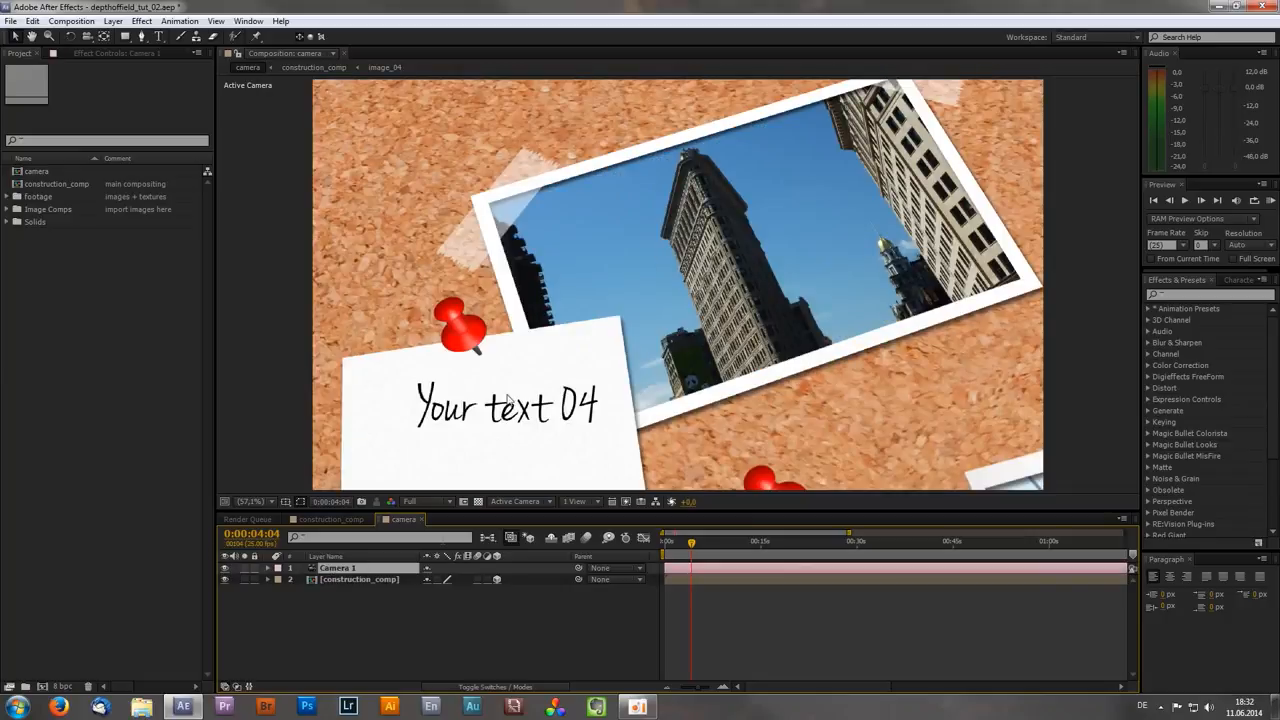
Step: Add a new adjustment layer to the camera composition and name it DOF
left_click(410, 612)
right_click(378, 620)
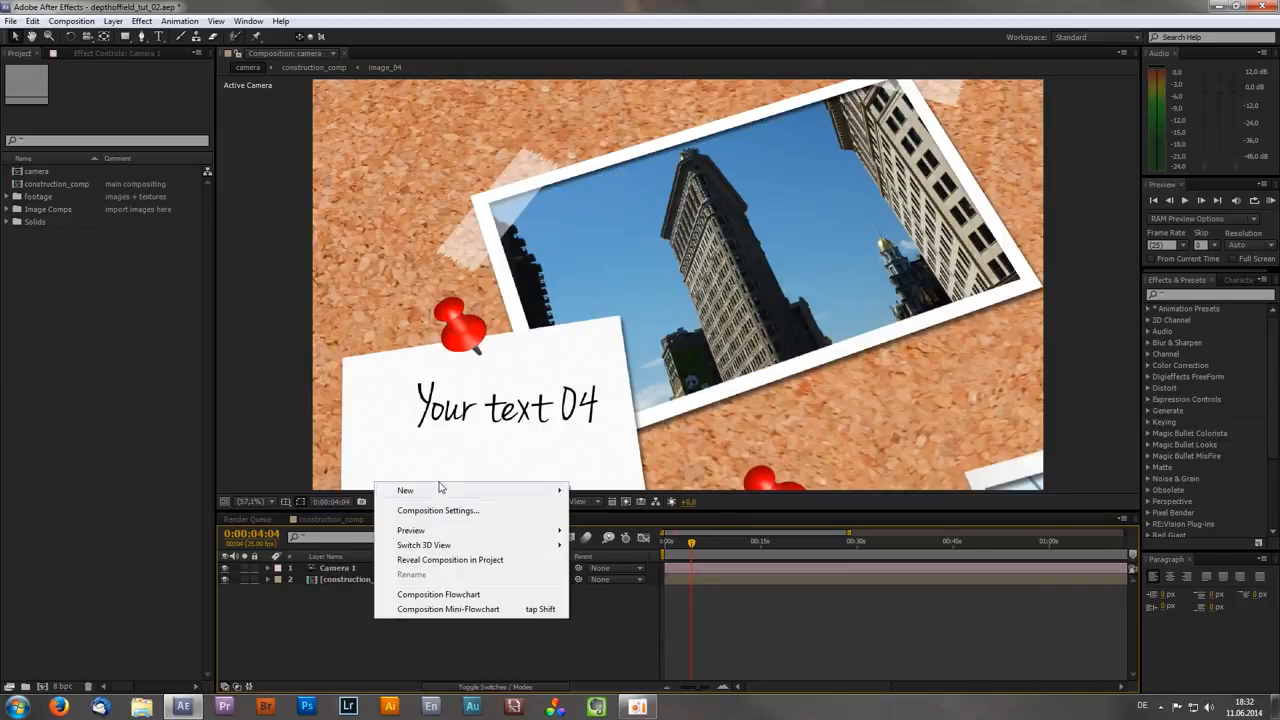
mouse_move(435, 492)
left_click(649, 598)
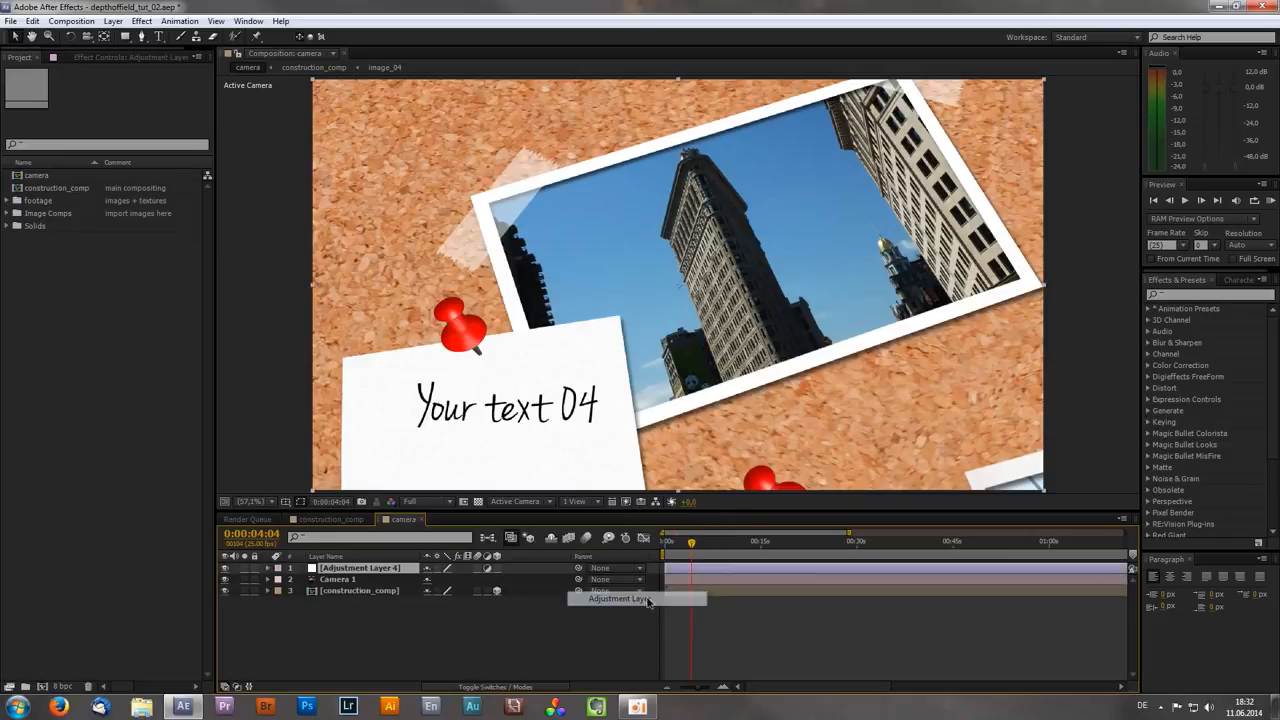
key("Return")
type("de")
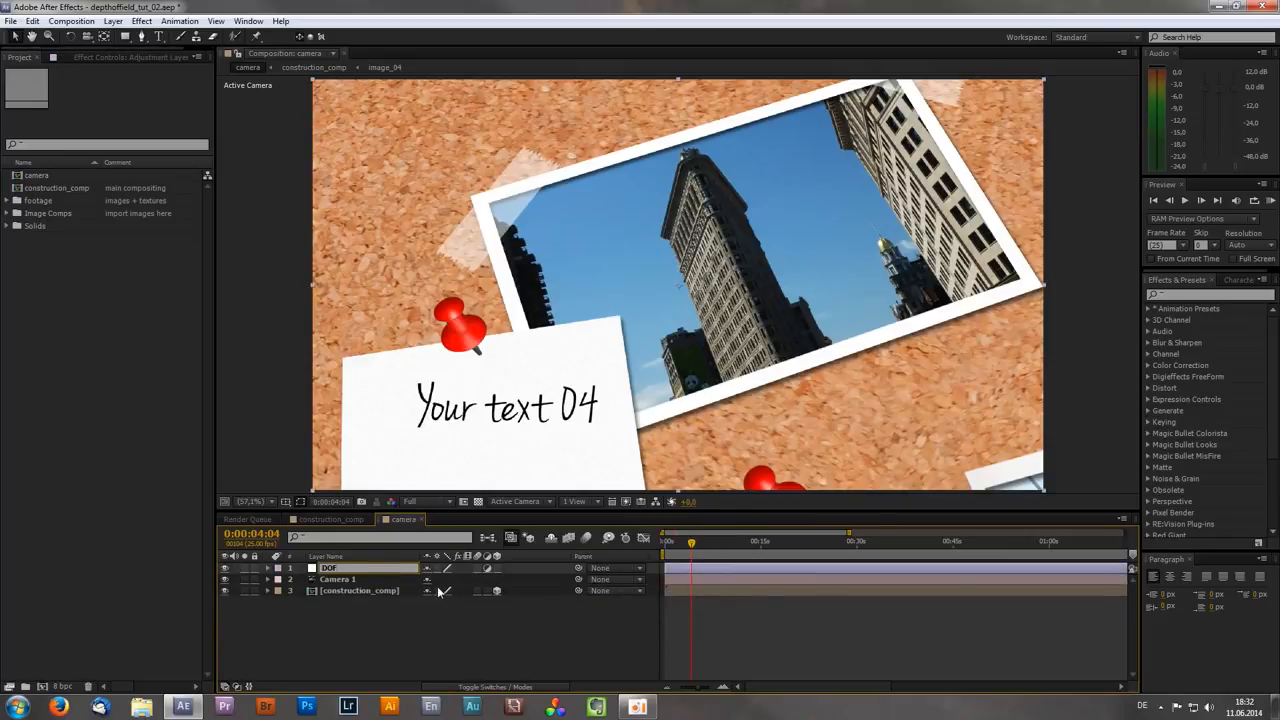
key("Return")
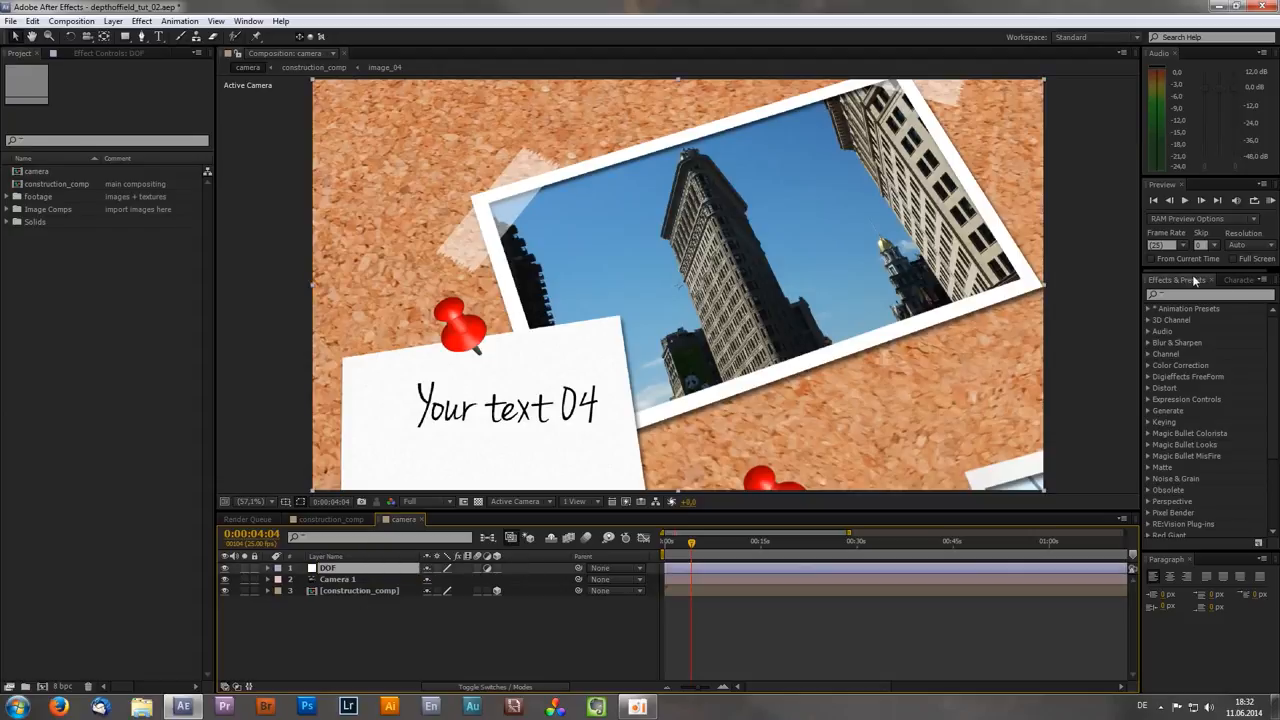
Step: Apply the Camera Lens Blur effect to the DOF layer and set its Blur Radius to 8
left_click(1200, 295)
type("camera")
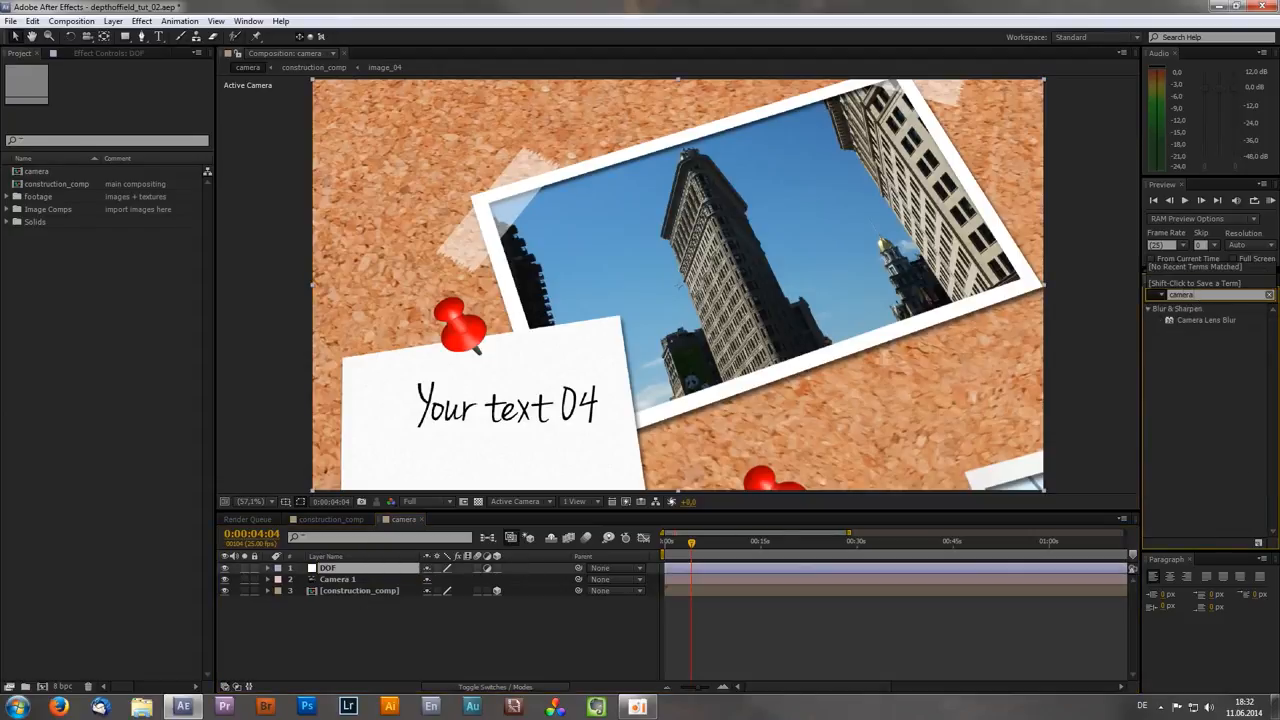
left_click_drag(1200, 320, 333, 577)
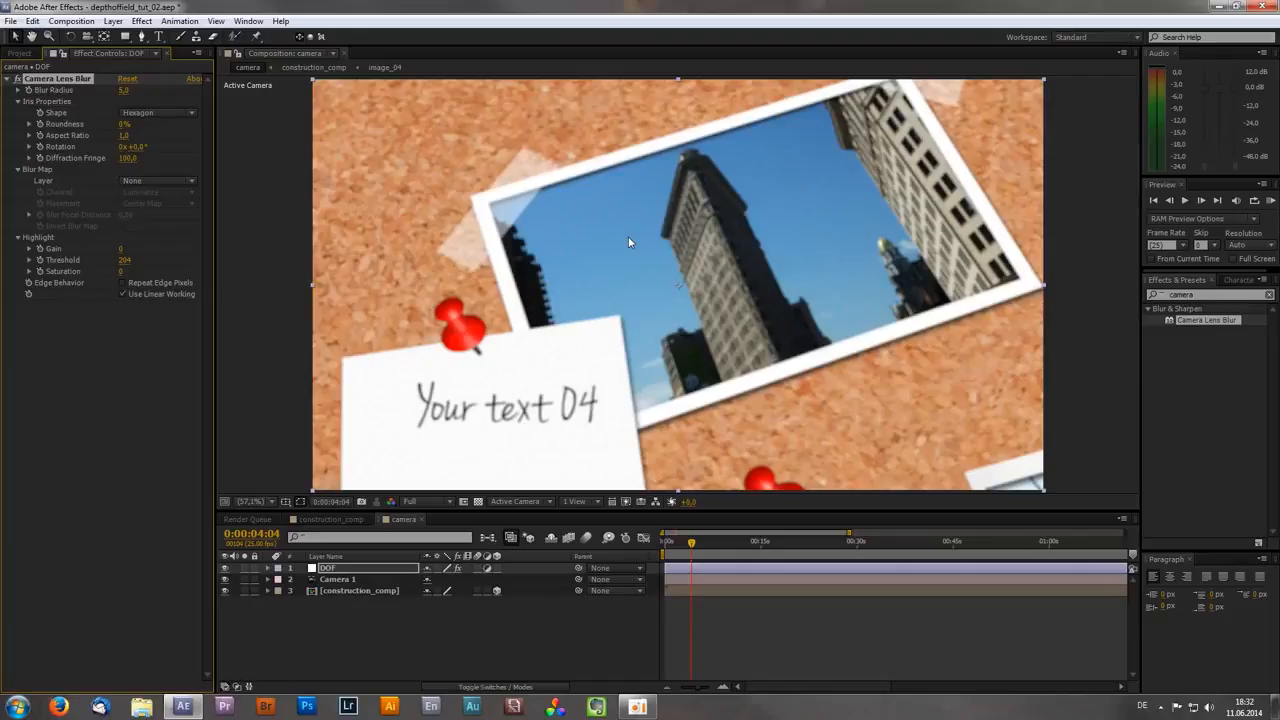
left_click(70, 79)
left_click(126, 91)
key("Return")
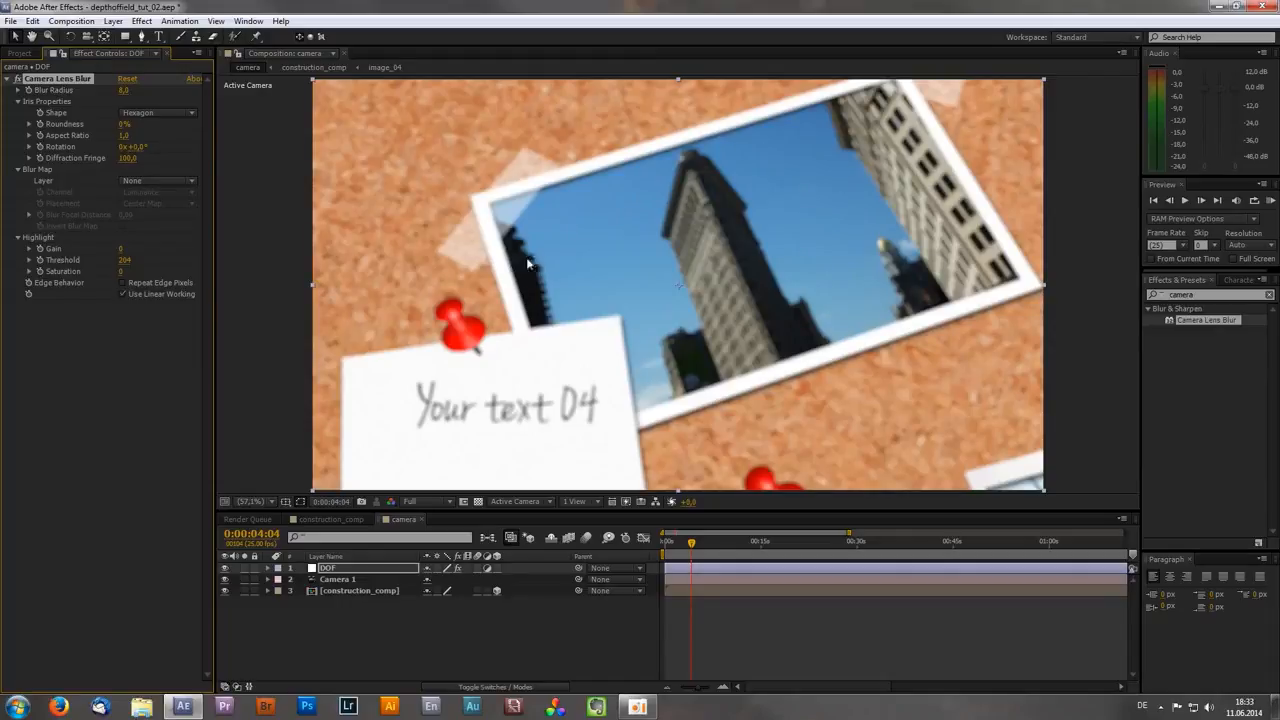
Step: Draw a wide, flat elliptical mask across the middle of the DOF layer and set its mode to Subtract
left_click(125, 37)
left_click_drag(123, 41, 197, 71)
left_click(197, 70)
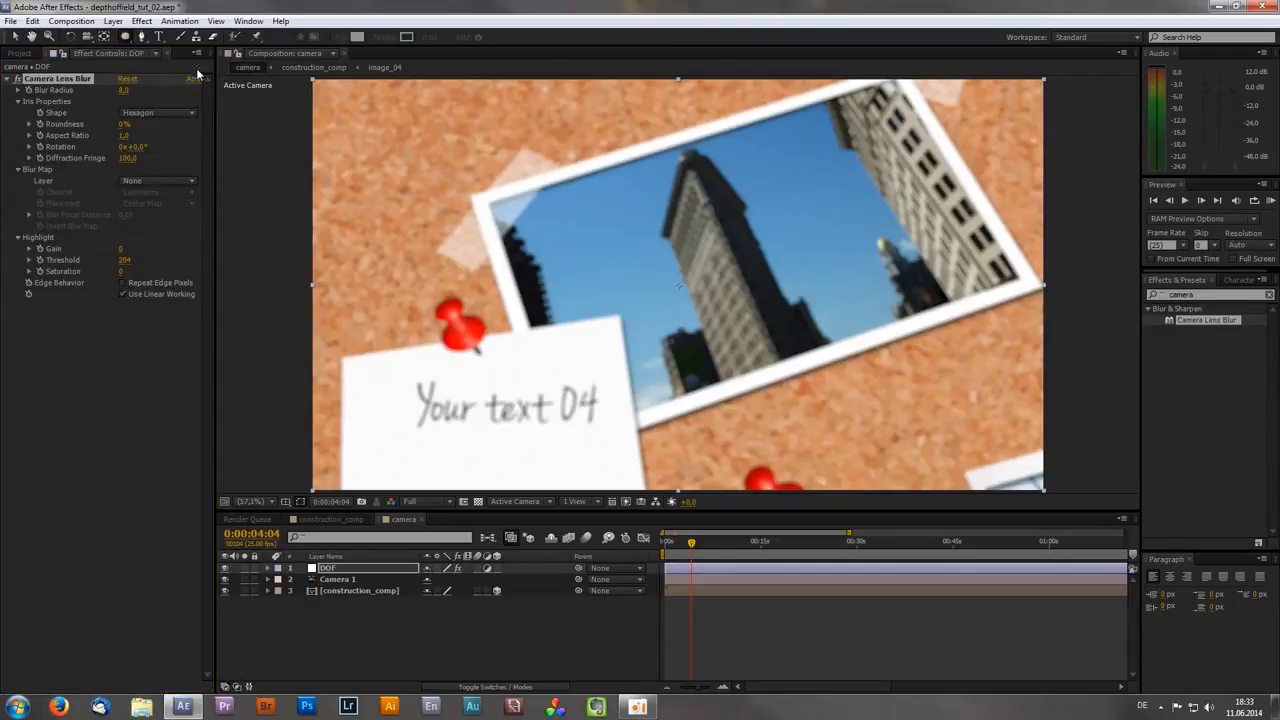
left_click(352, 570)
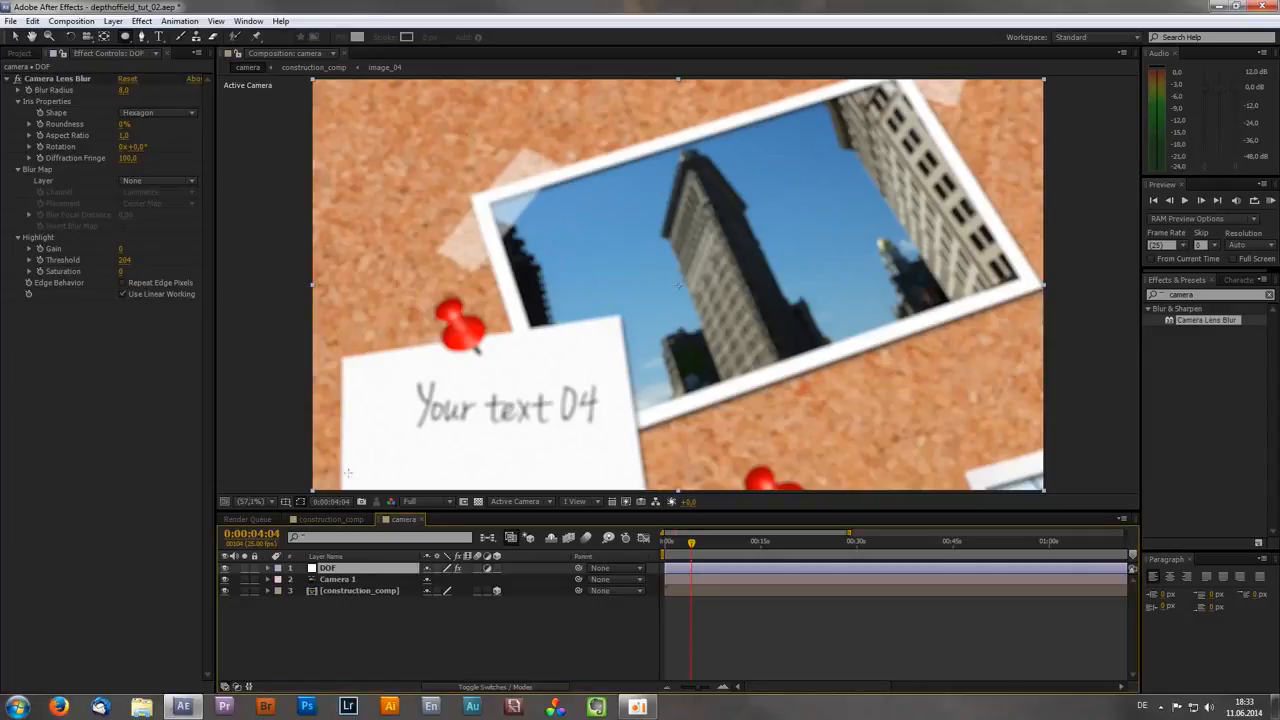
left_click_drag(243, 241, 1104, 336)
left_click(462, 592)
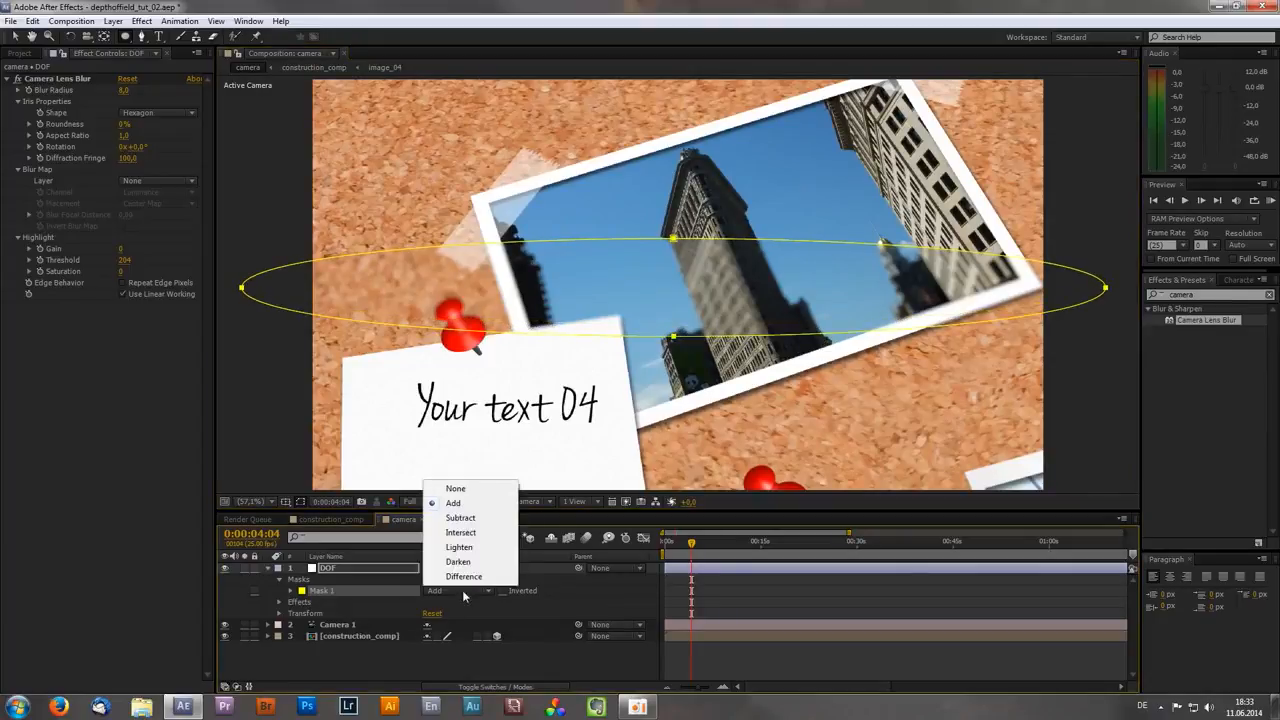
left_click(463, 518)
Step: Rotate the elliptical mask to run diagonally up across the note and photo, and extend its upper edge
key("v")
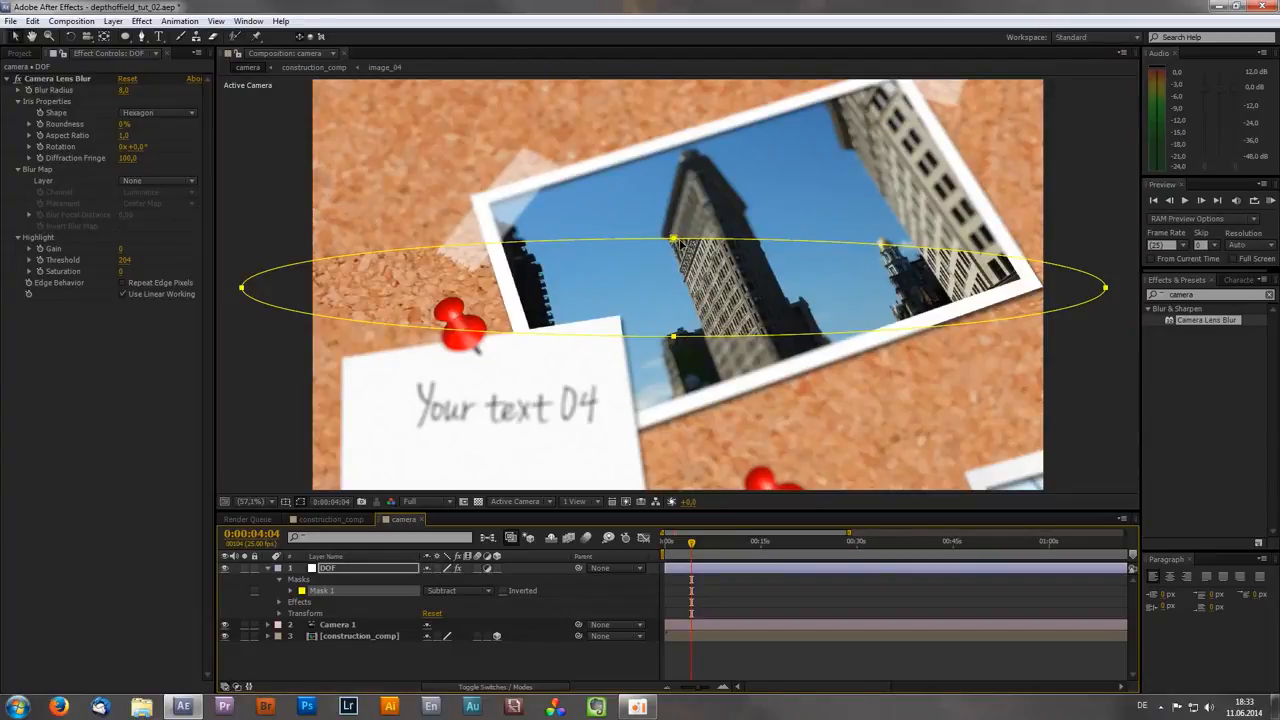
double_click(676, 242)
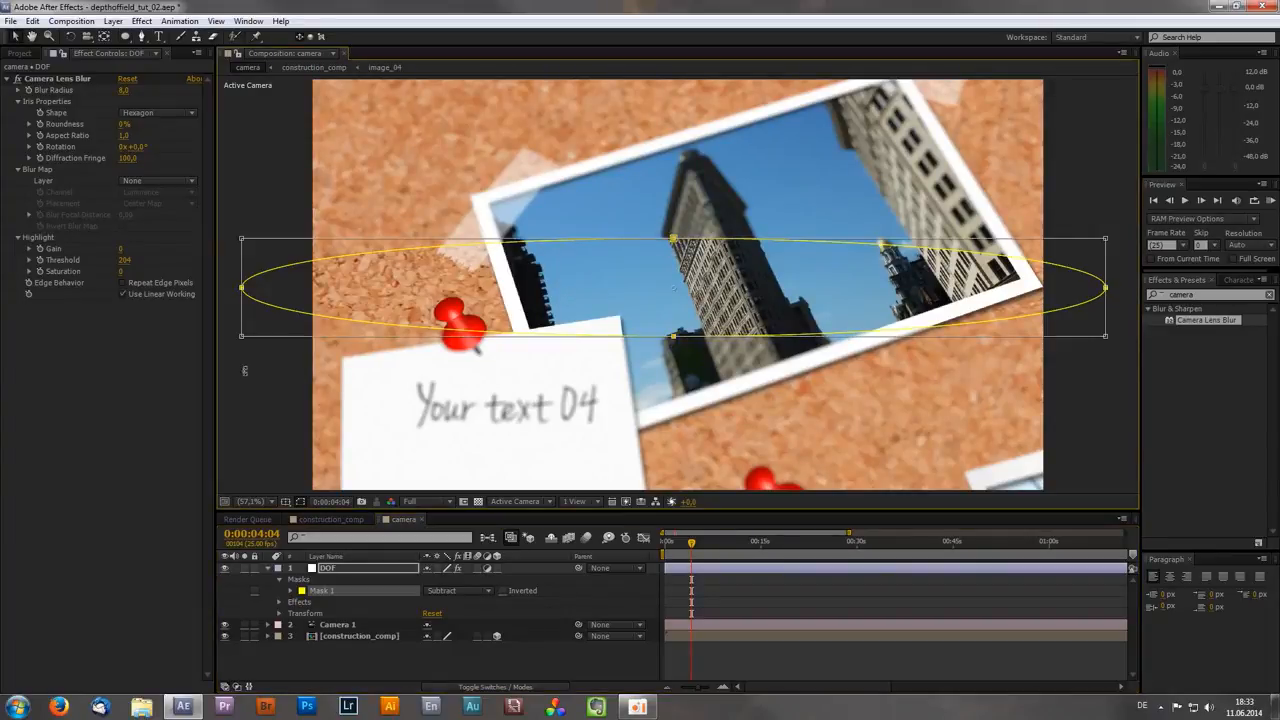
left_click_drag(266, 369, 433, 459)
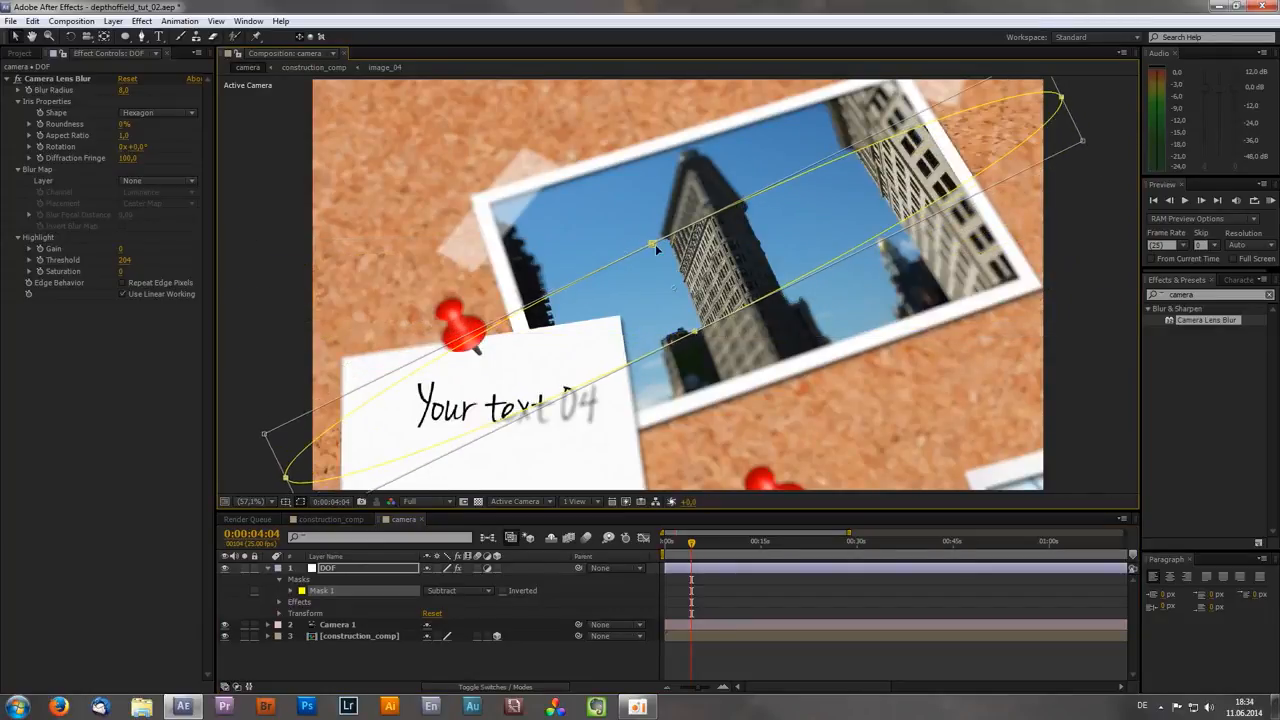
left_click_drag(652, 244, 626, 210)
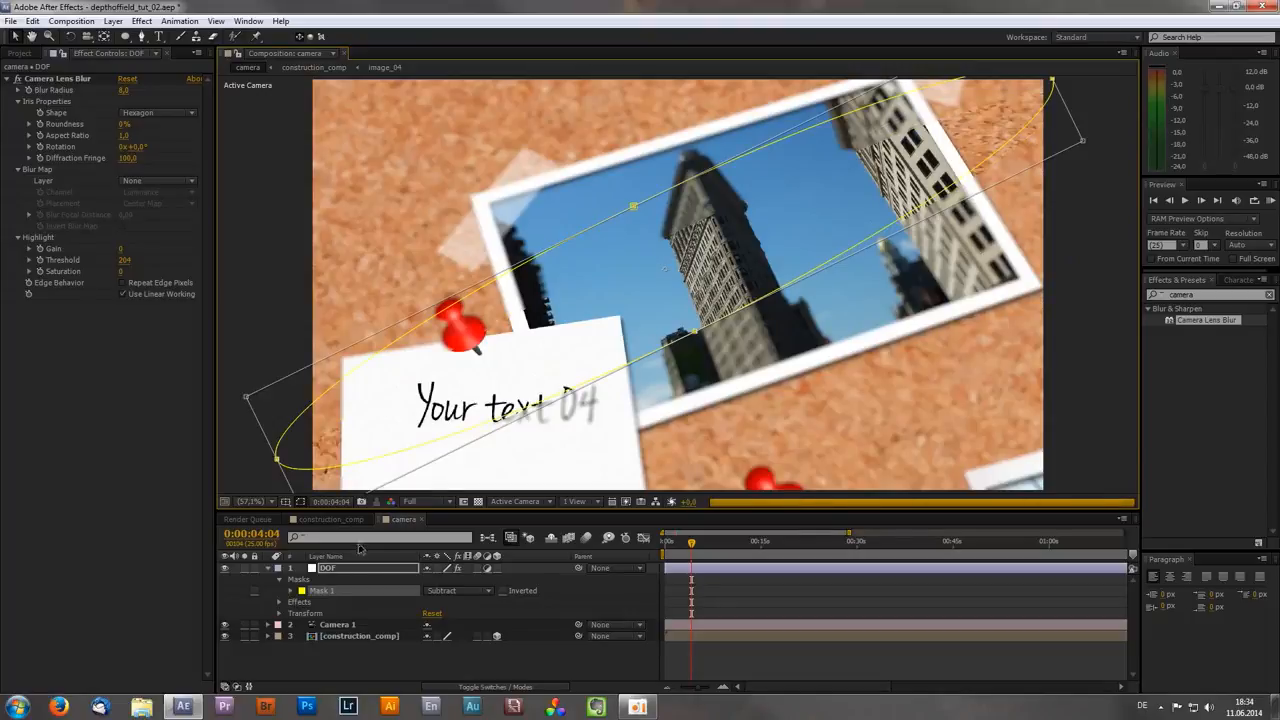
Step: Inspect the hard mask edges up close and set Mask 1's feather to 300 pixels
left_click(291, 591)
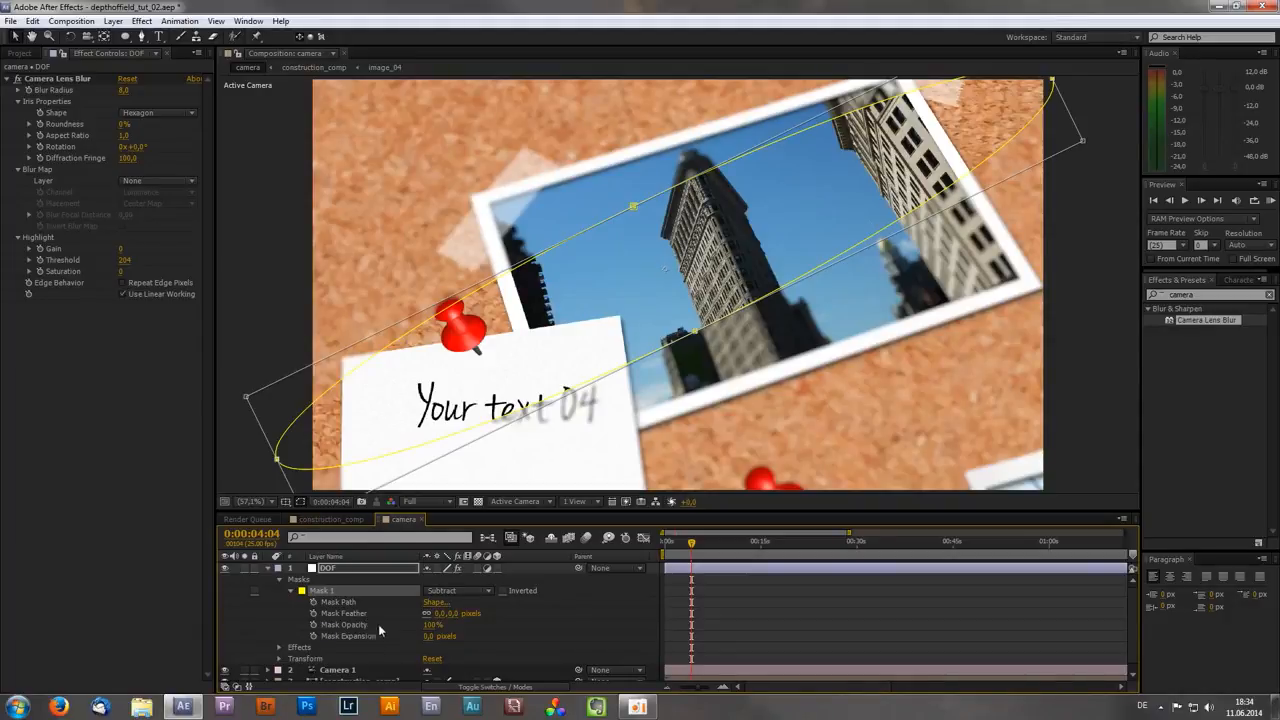
left_click(651, 568)
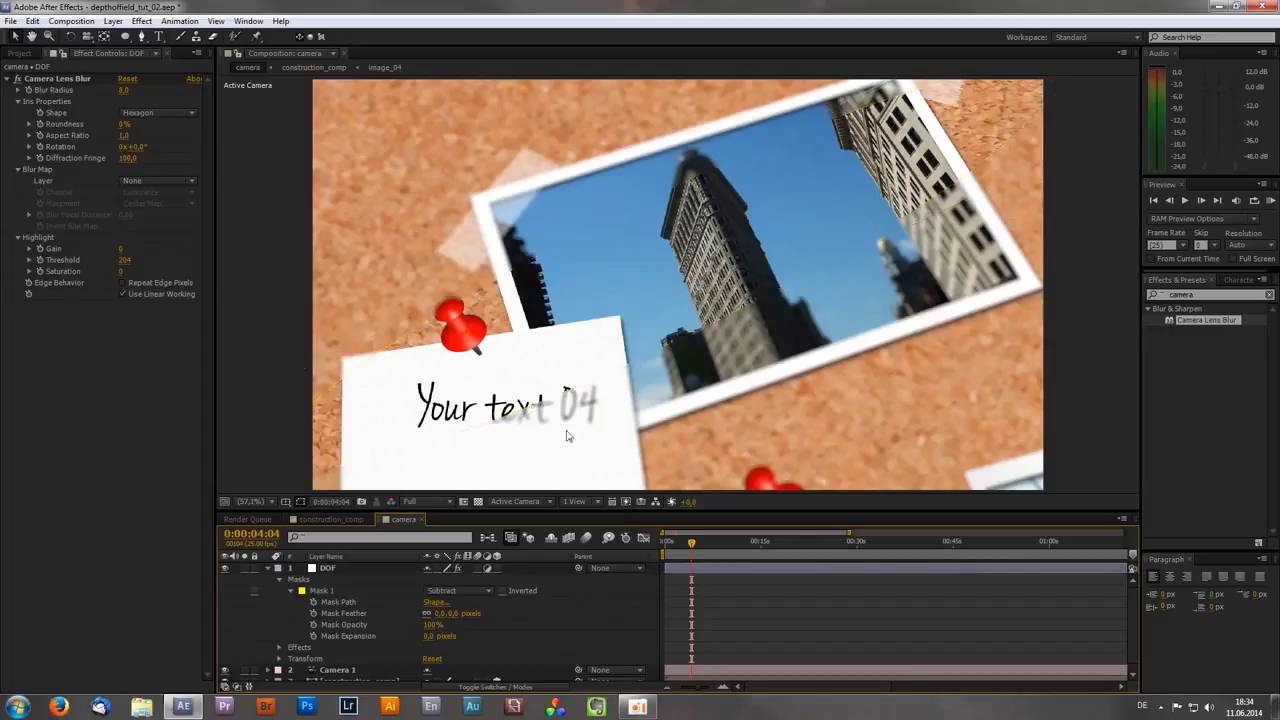
key("slash")
left_click_drag(477, 330, 604, 316)
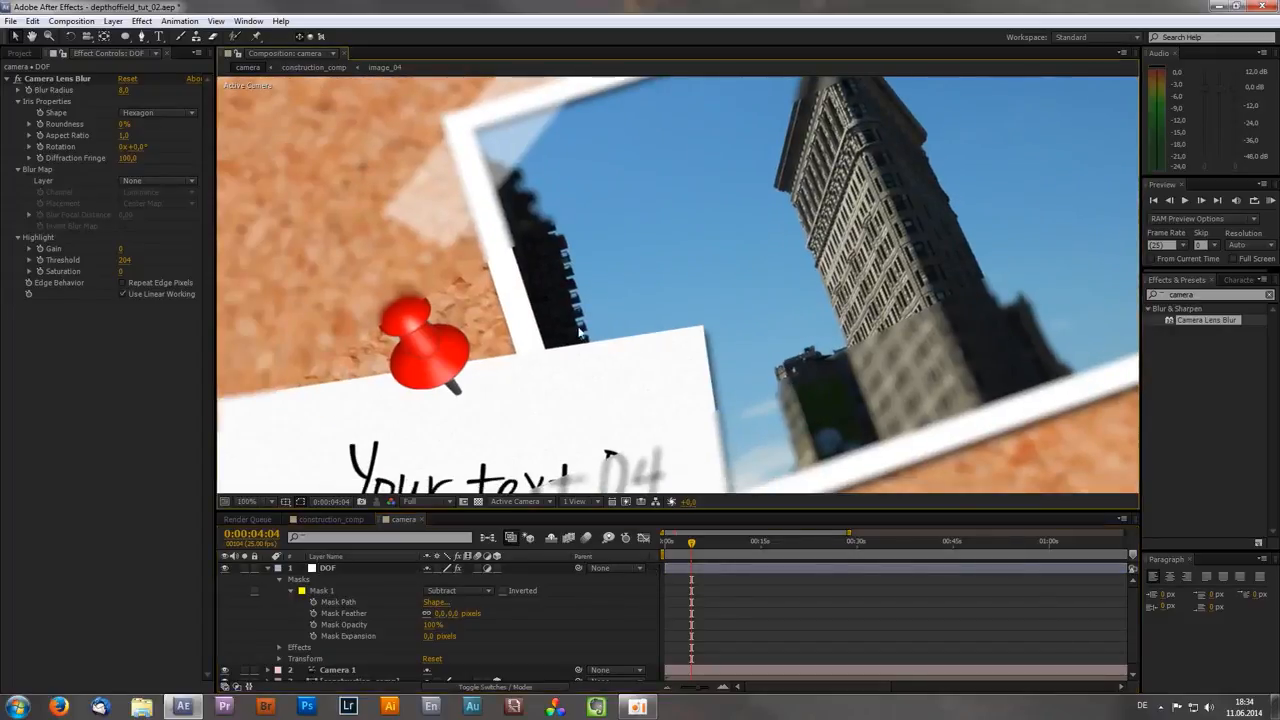
left_click(244, 501)
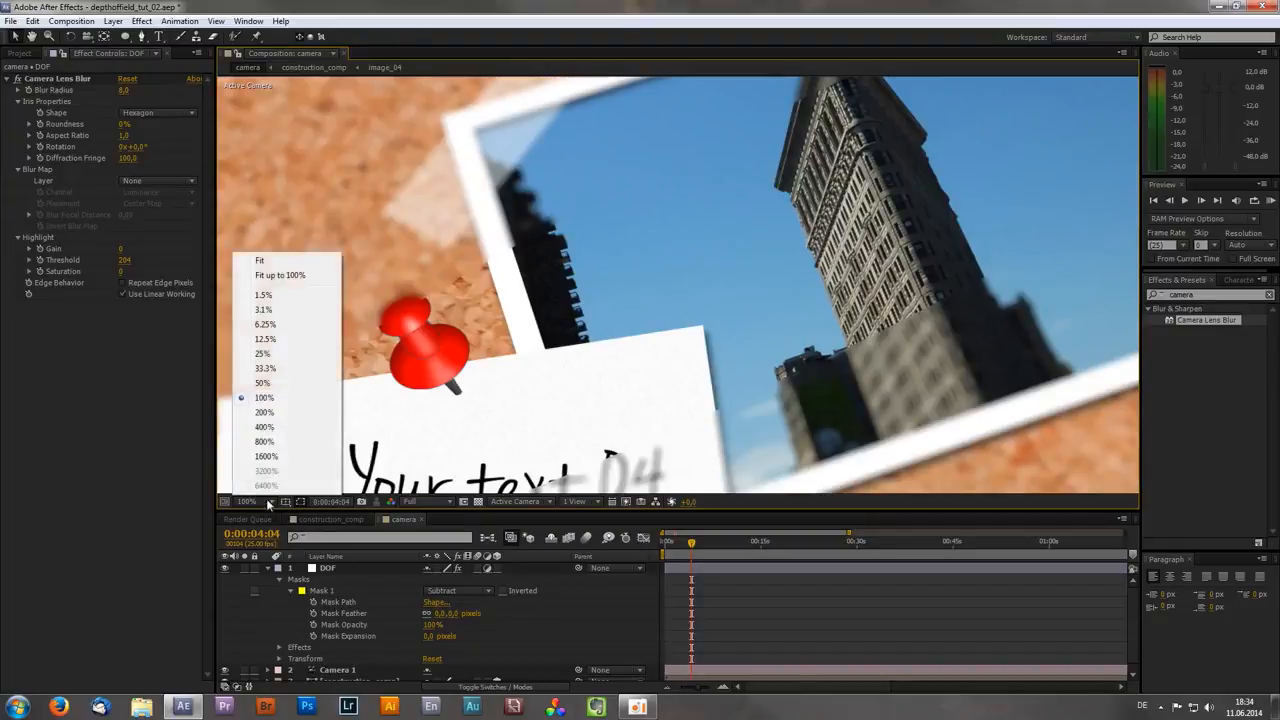
left_click(283, 264)
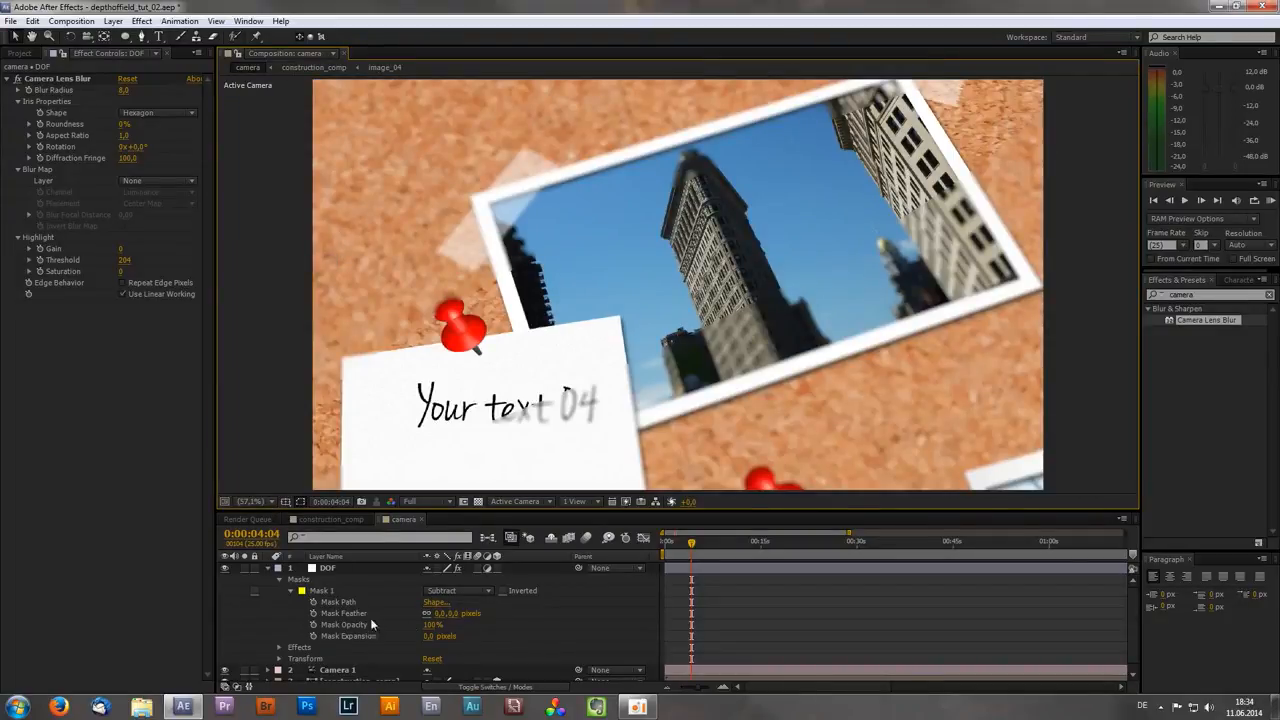
left_click(457, 613)
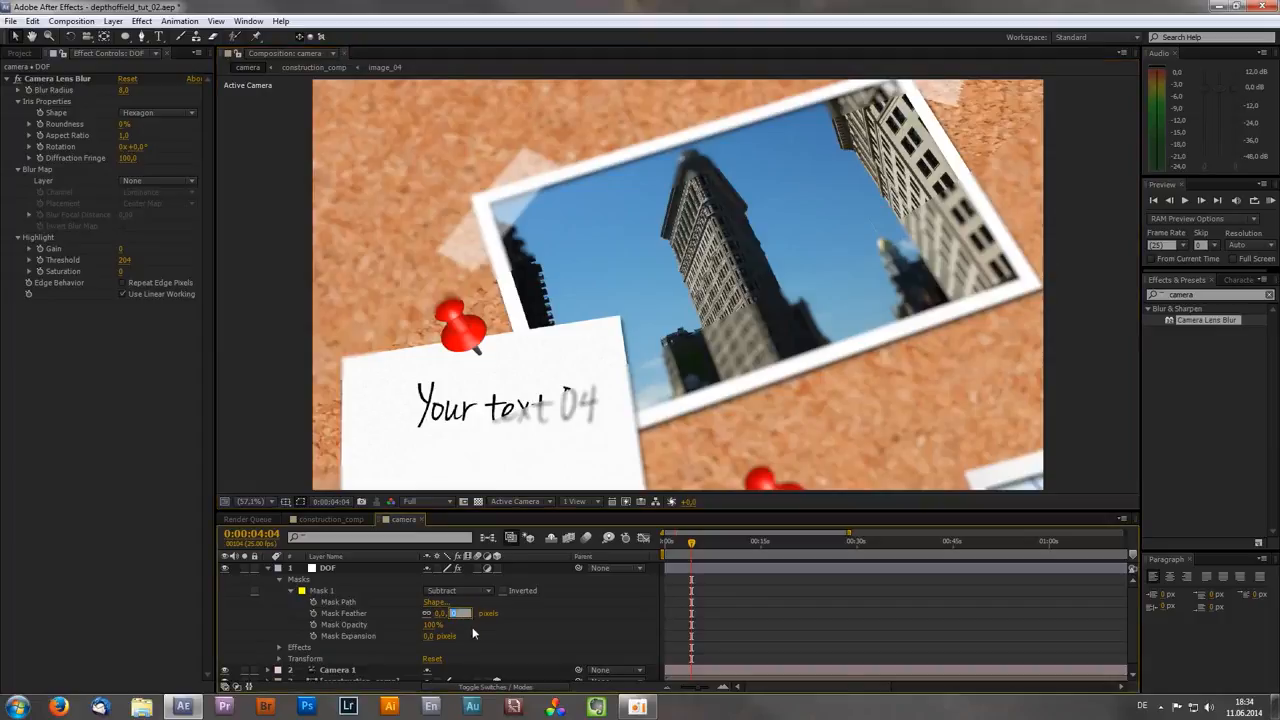
type("33")
type("0")
key("Return")
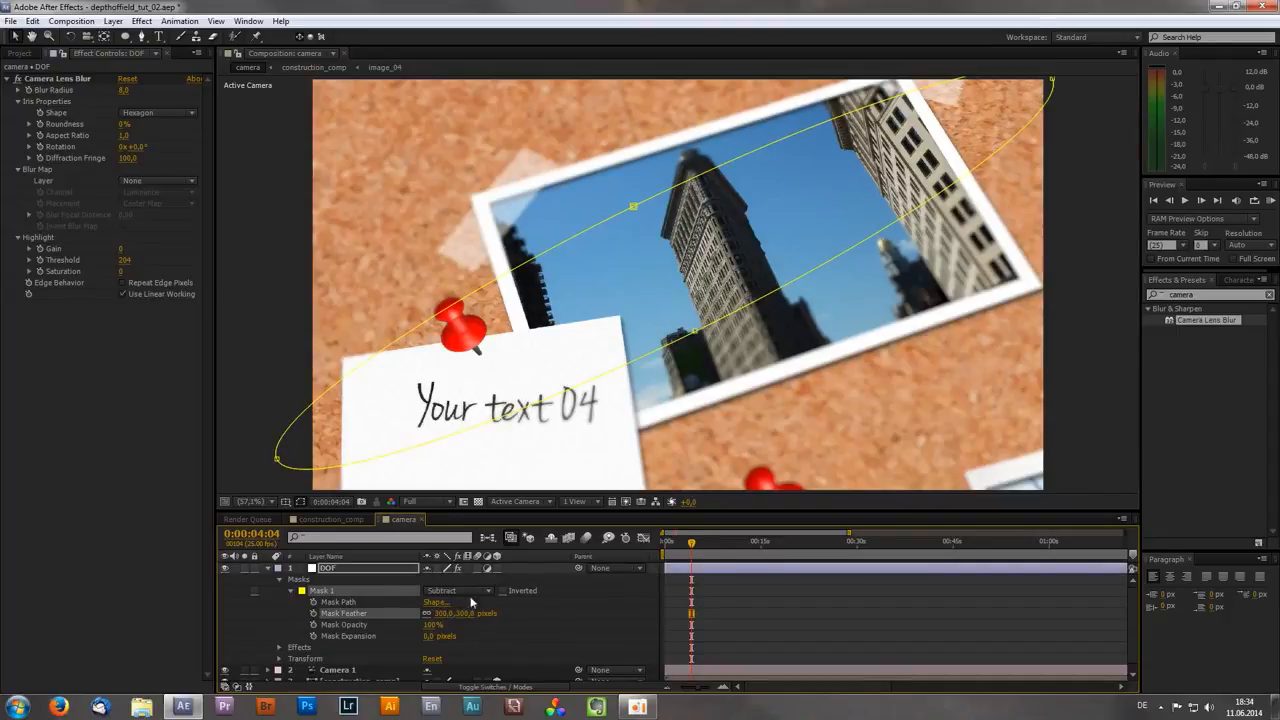
Step: Delete Mask 1 from the DOF layer and collapse the layer's properties
left_click(654, 568)
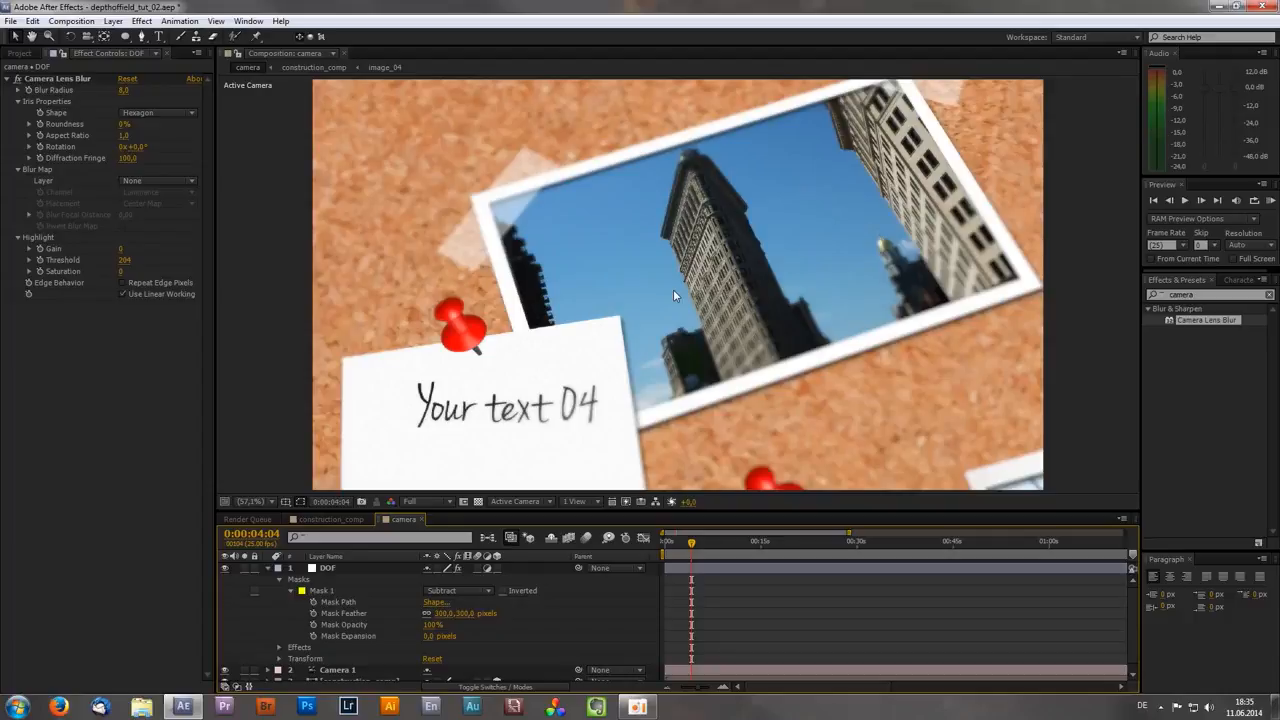
left_click(340, 568)
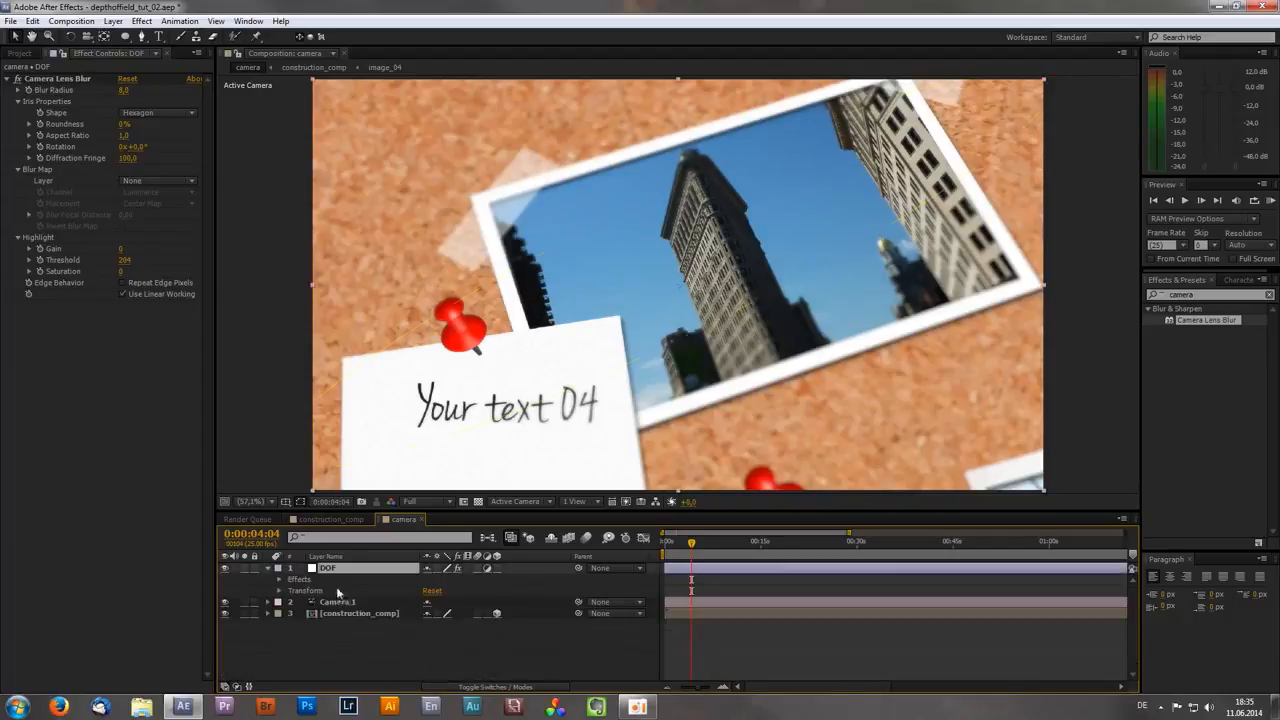
key("u")
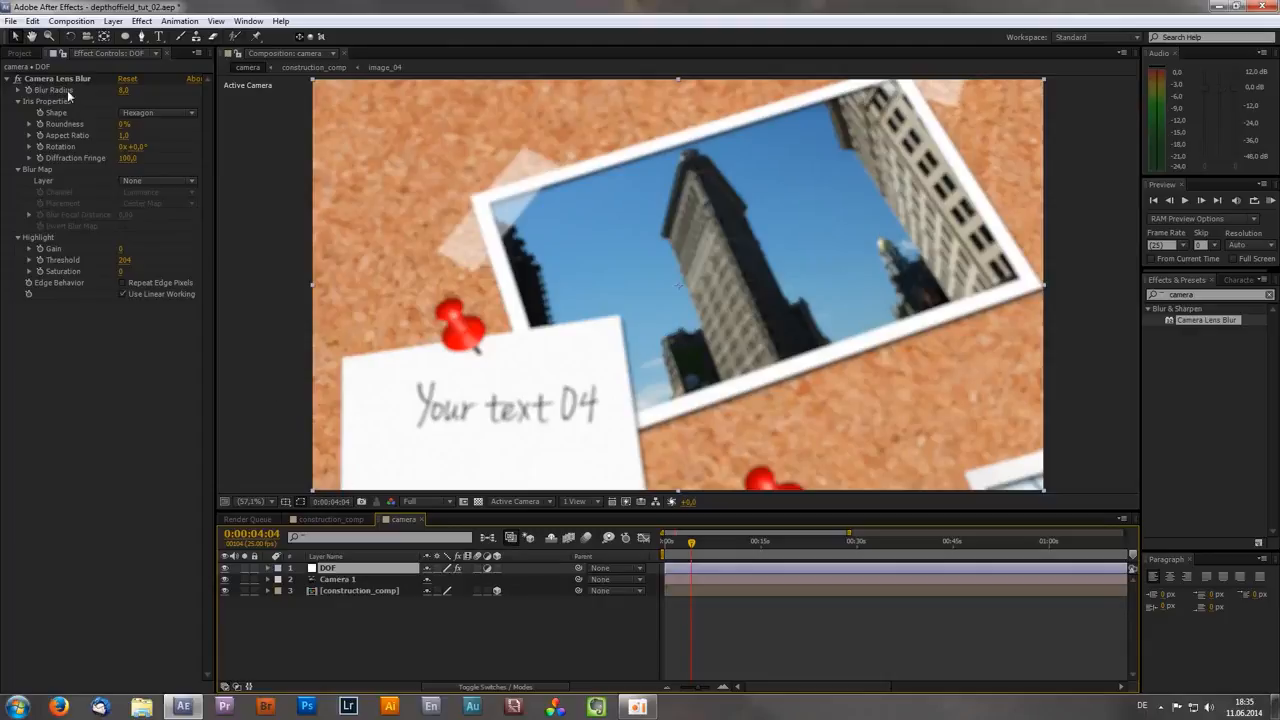
Step: Draw a white rectangle as a new shape layer, spanning beyond the full frame width across the middle
left_click_drag(127, 37, 207, 39)
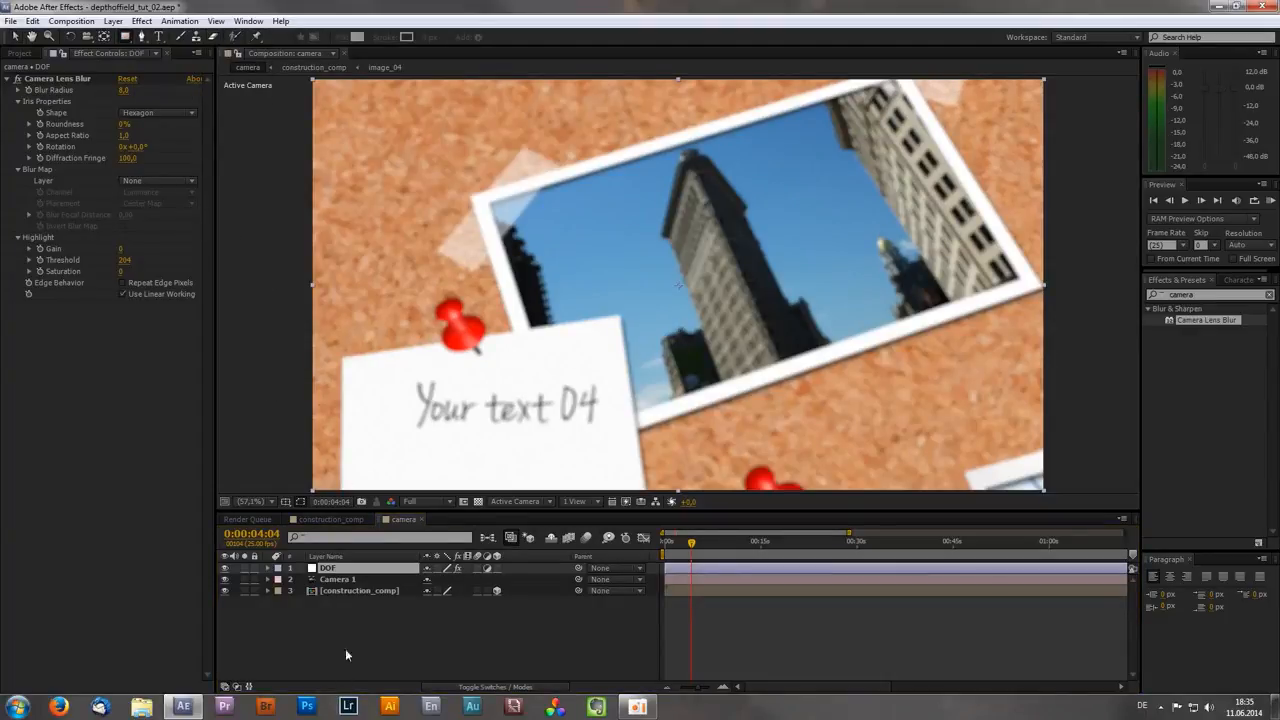
left_click(323, 617)
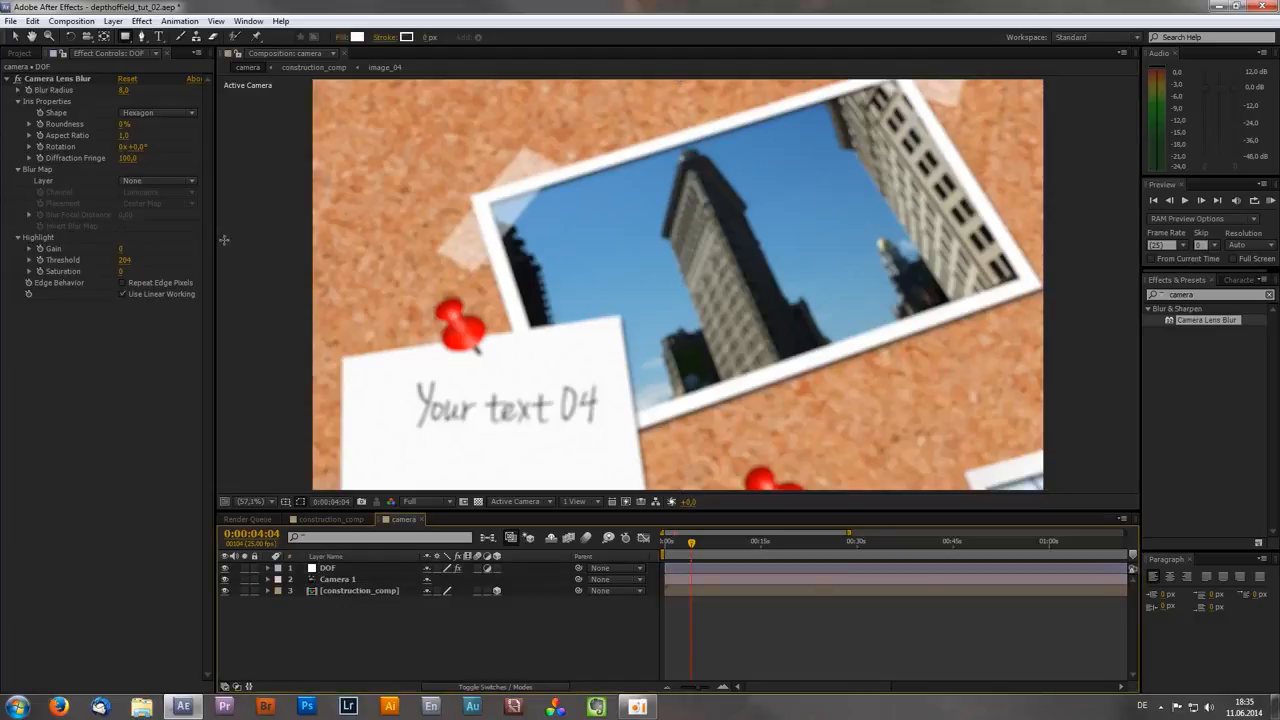
mouse_move(221, 239)
left_mouse_down()
mouse_move(358, 295)
mouse_move(1134, 343)
left_mouse_up()
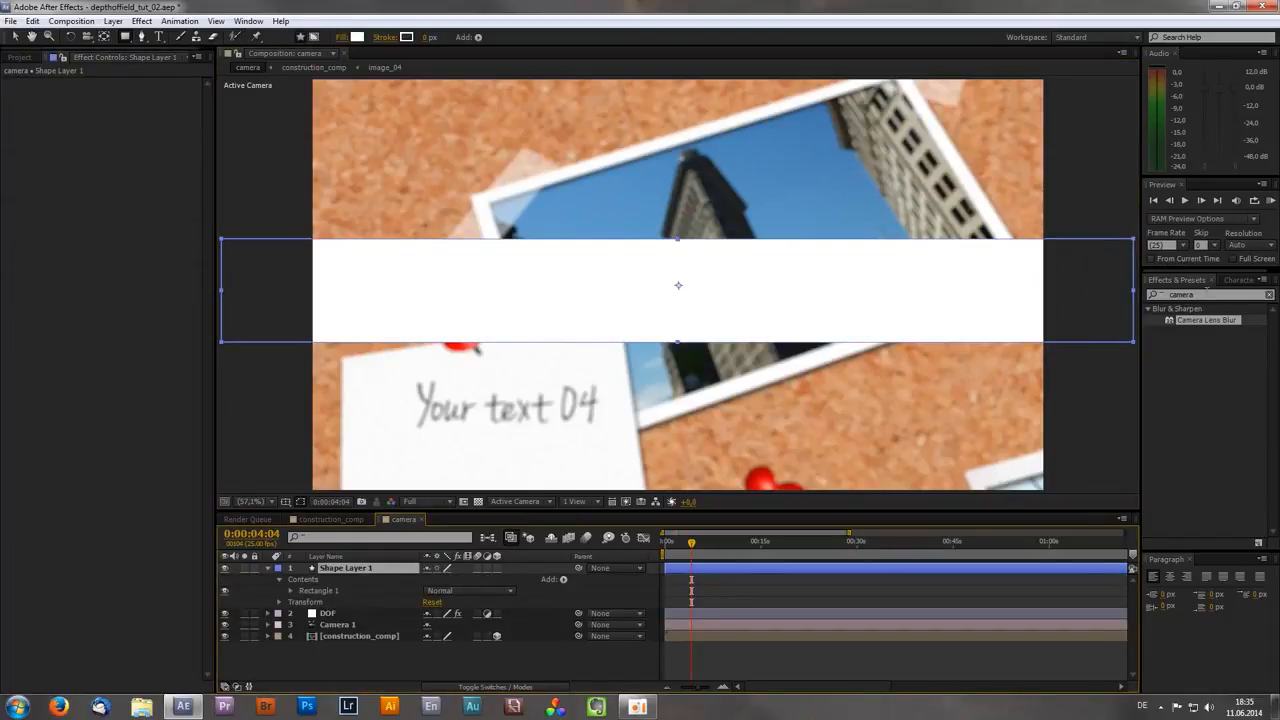
Step: Find the Gaussian Blur effect and apply it to Shape Layer 1
left_click(1218, 295)
type("gauss")
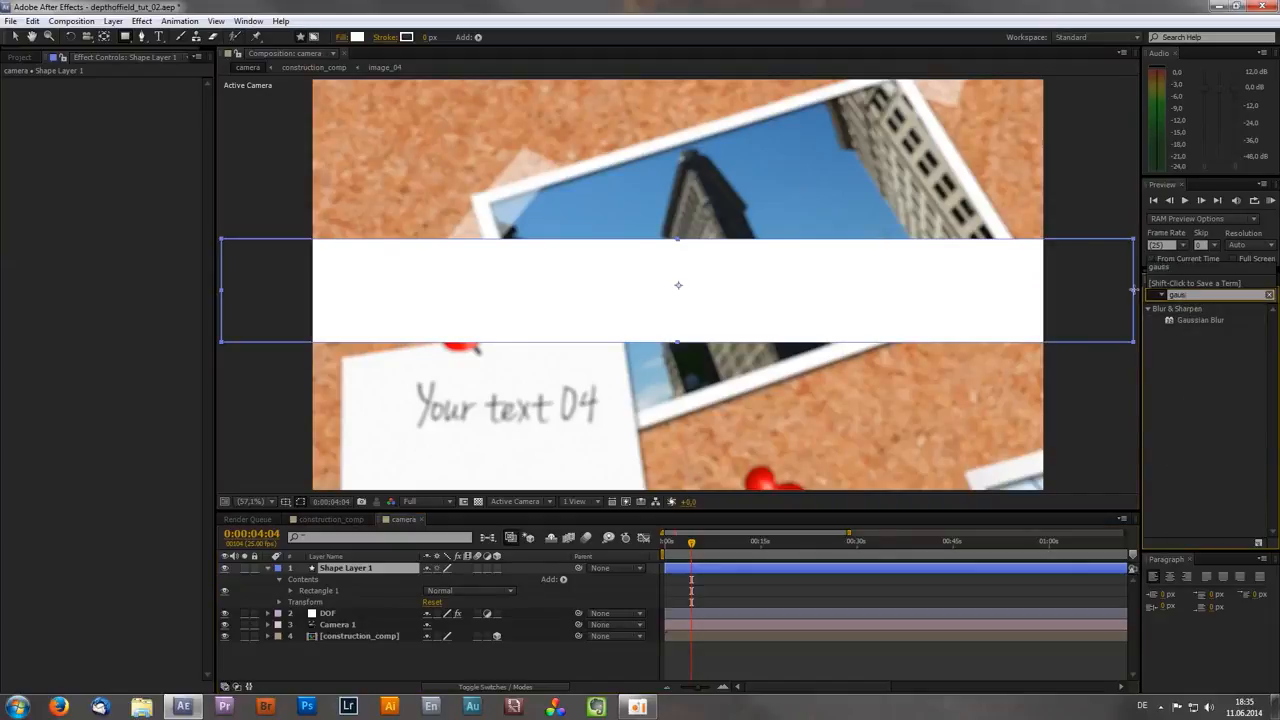
left_click_drag(1201, 320, 365, 572)
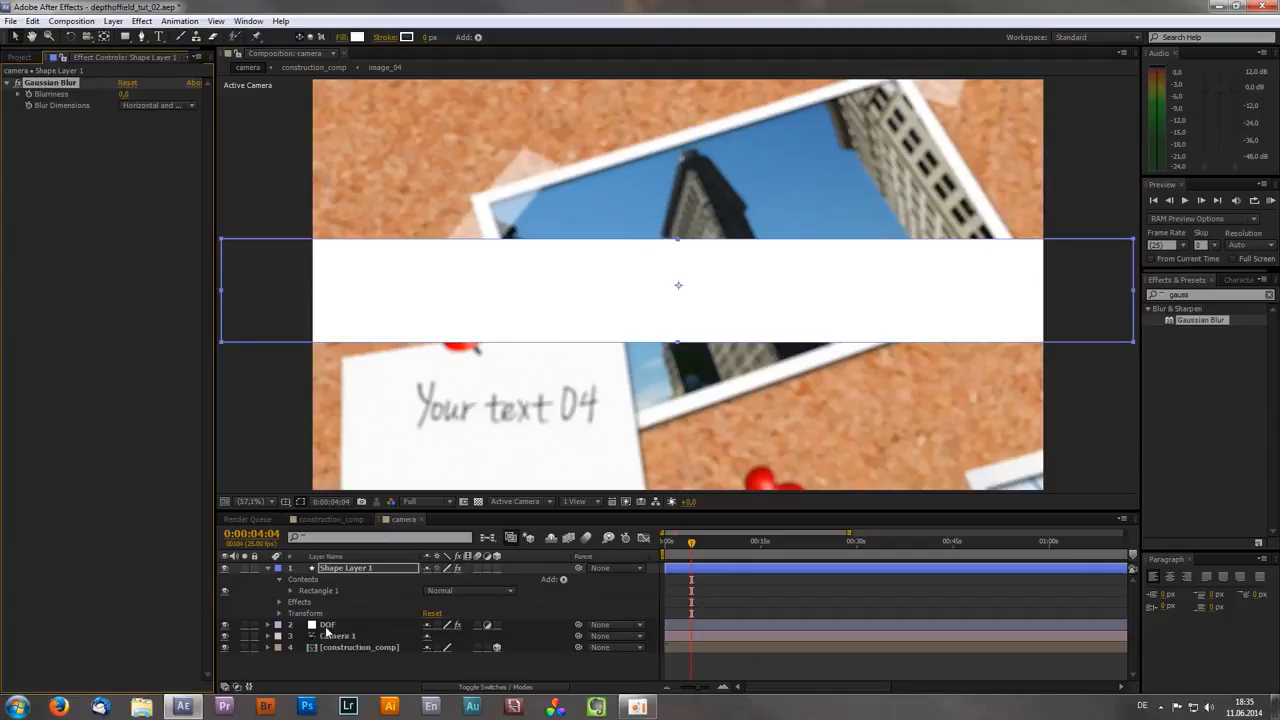
Step: Set the DOF layer's track matte to Luma Inverted Matte using Shape Layer 1
left_click(381, 631)
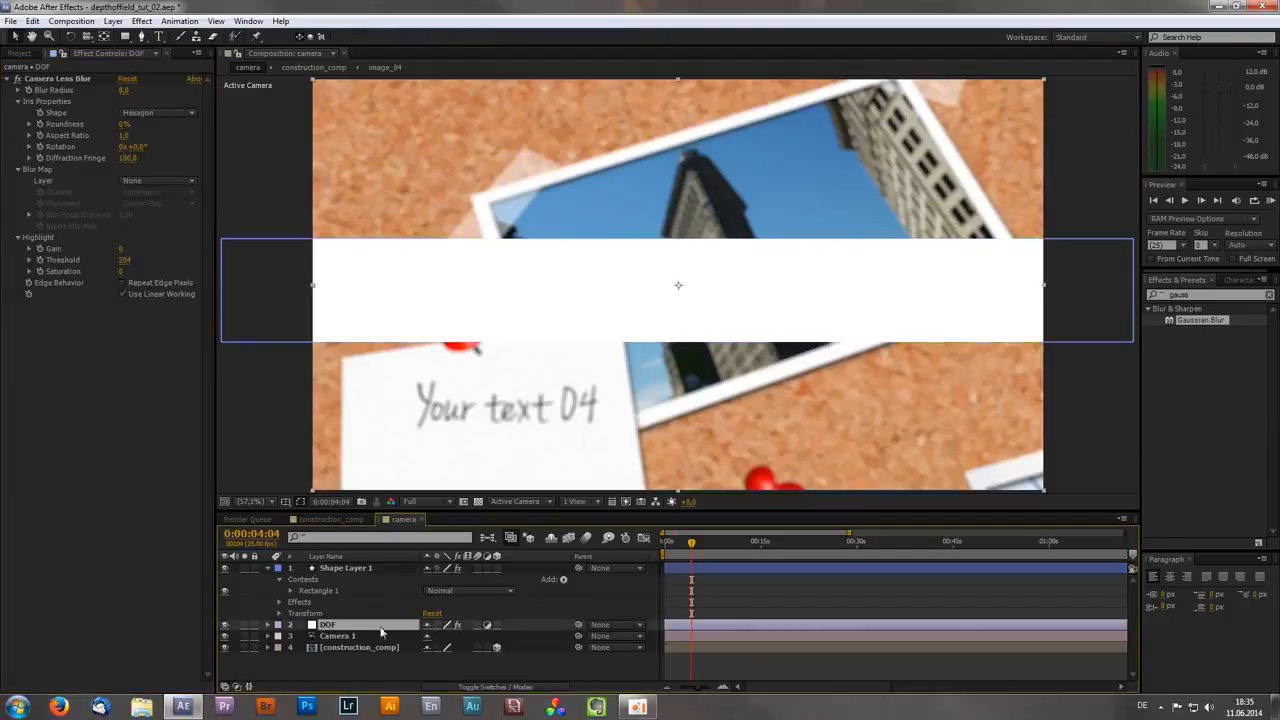
left_click(495, 687)
left_click(525, 626)
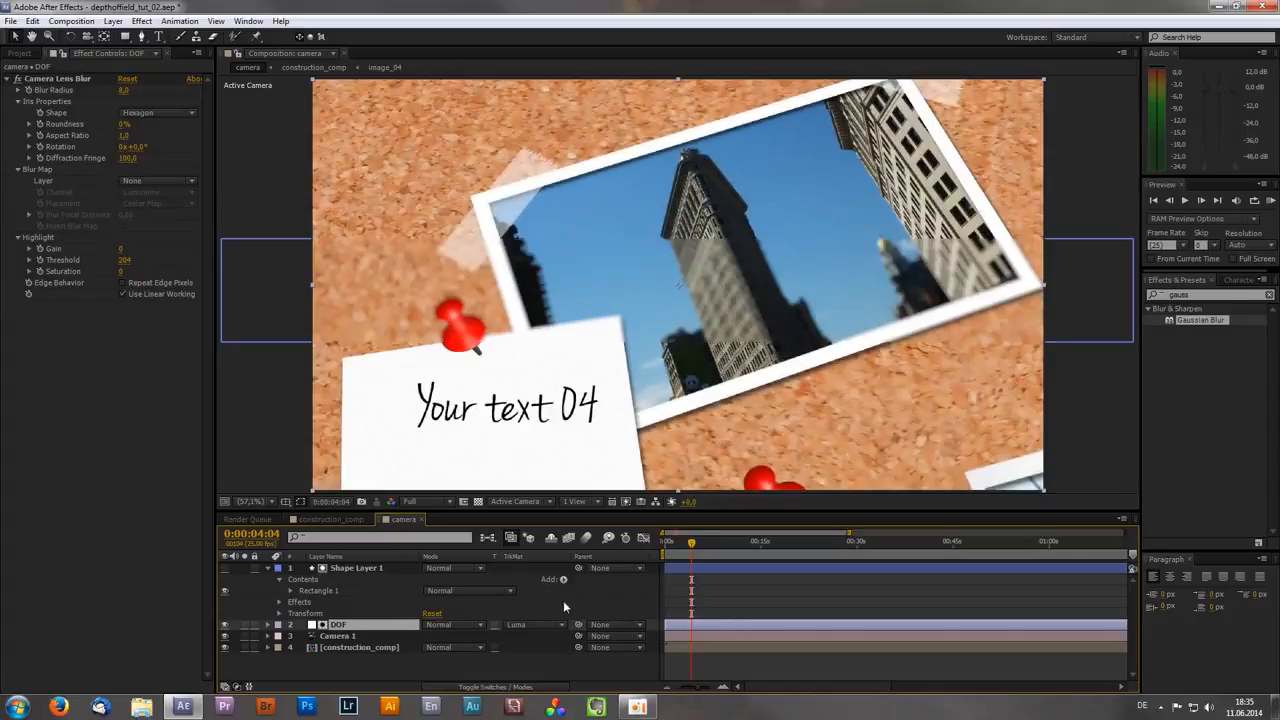
left_click(516, 624)
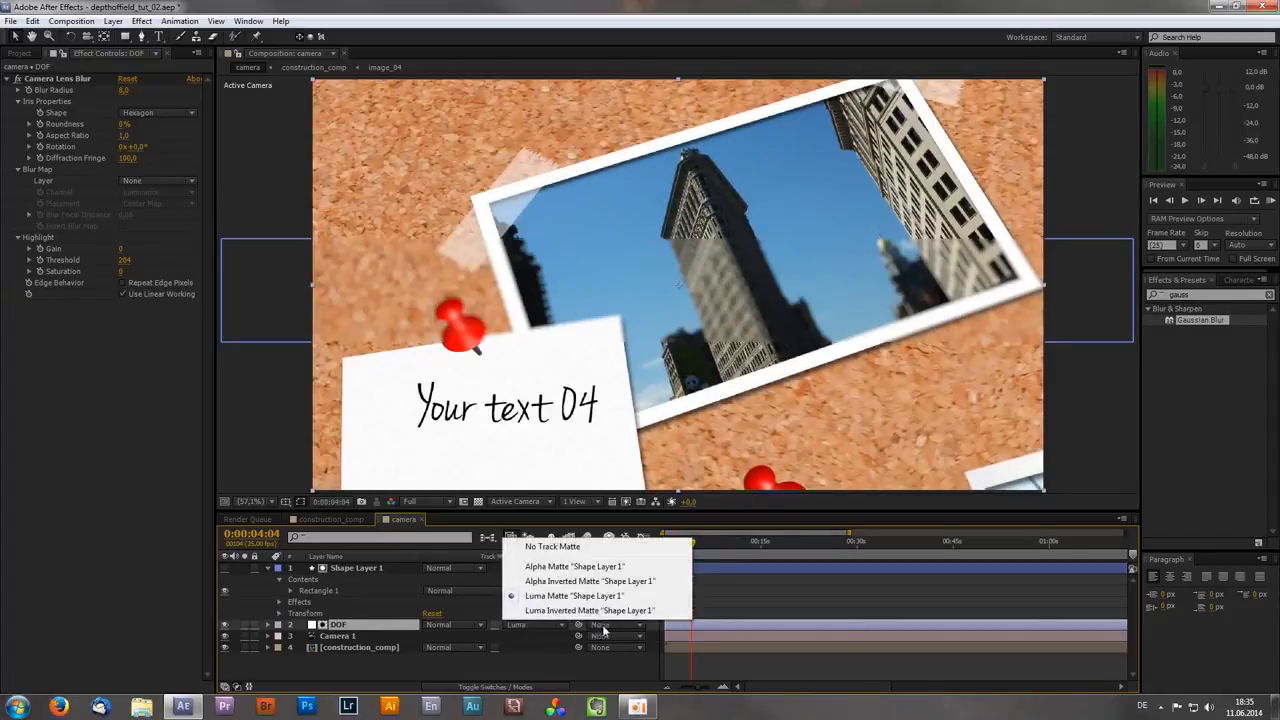
left_click(590, 610)
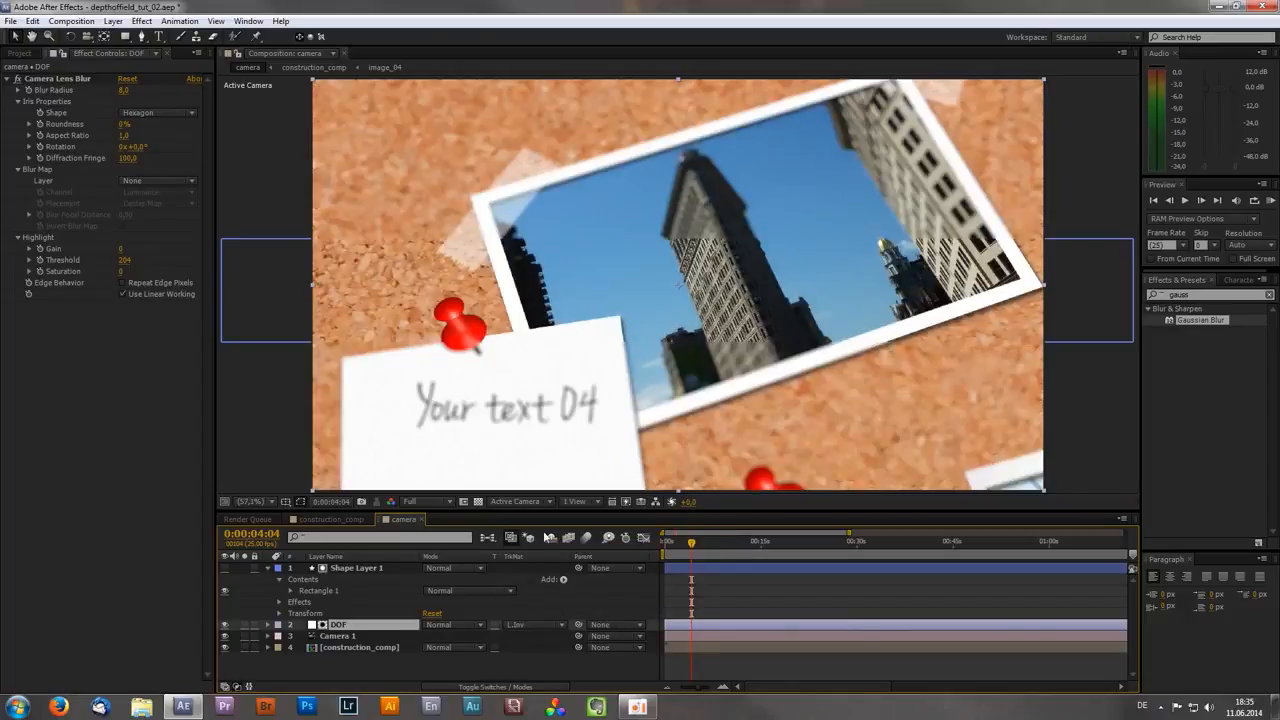
Step: Rotate Shape Layer 1 to -26° so the sharp band runs diagonally across the photo and note
left_click(385, 567)
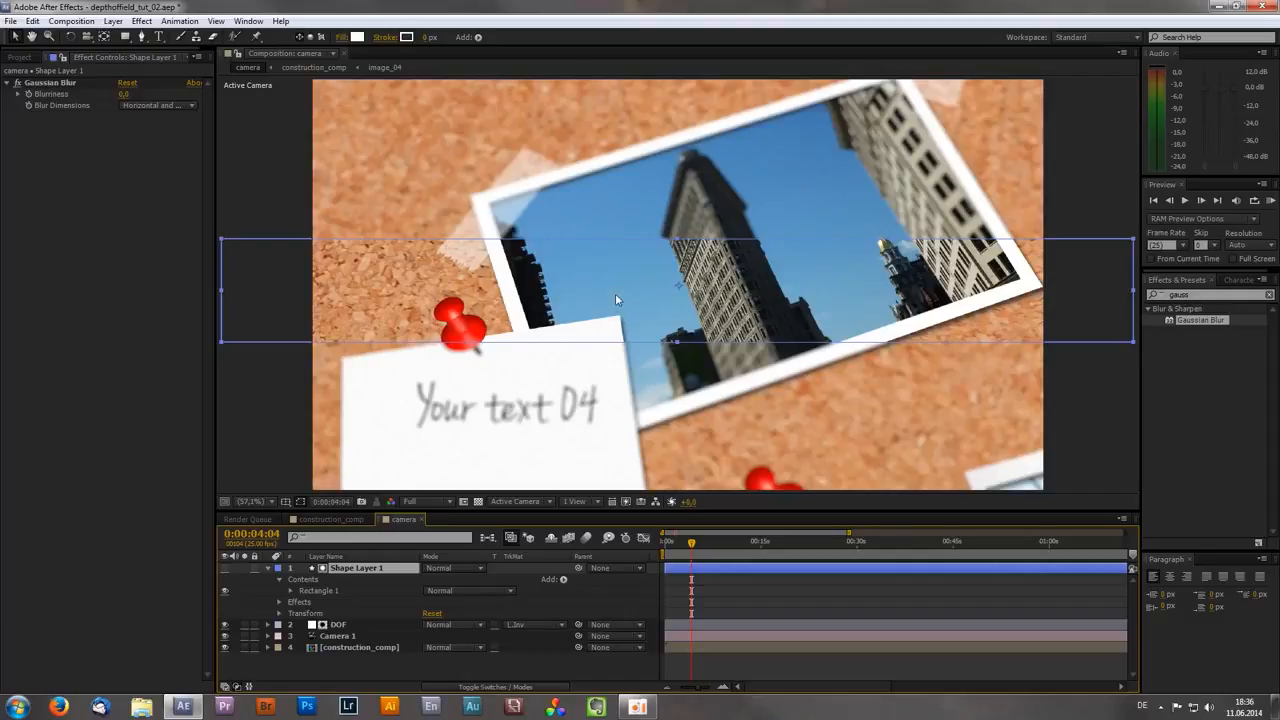
key("r")
left_click_drag(449, 581, 427, 586)
left_click(404, 658)
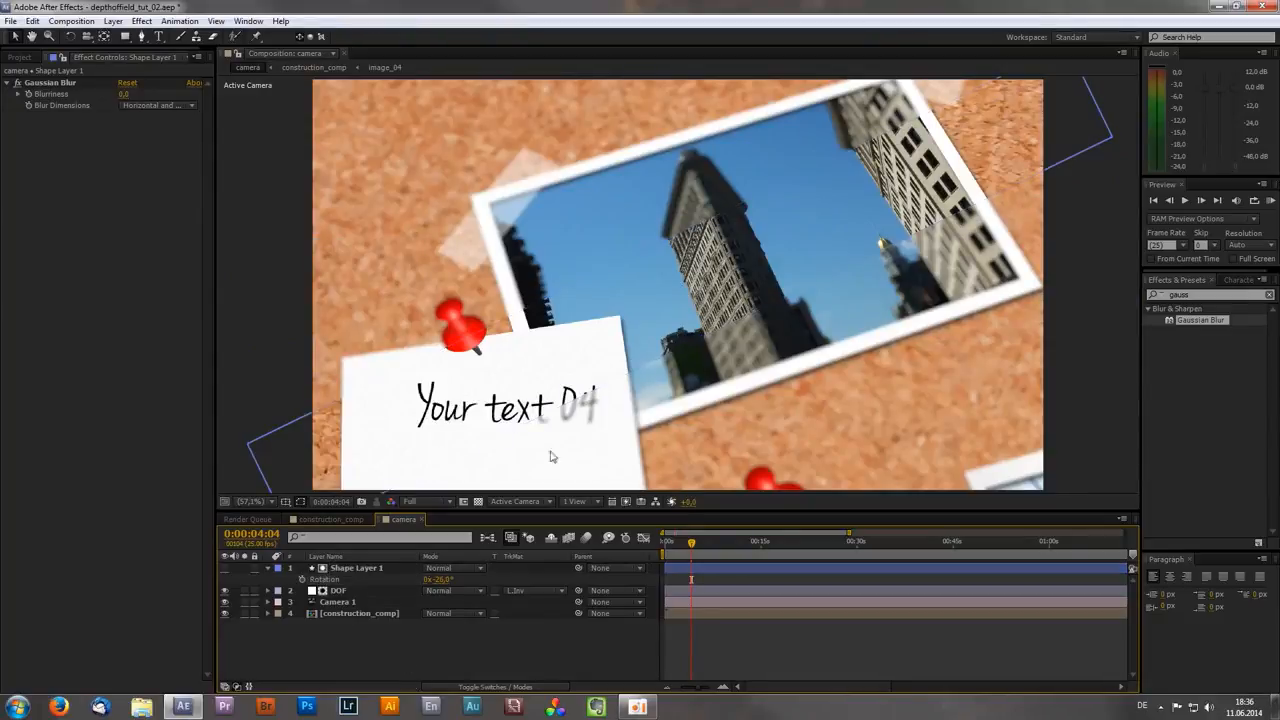
Step: Inspect the hard edges of the sharp band and set Shape Layer 1's Gaussian Blur Blurriness to 200
key("/")
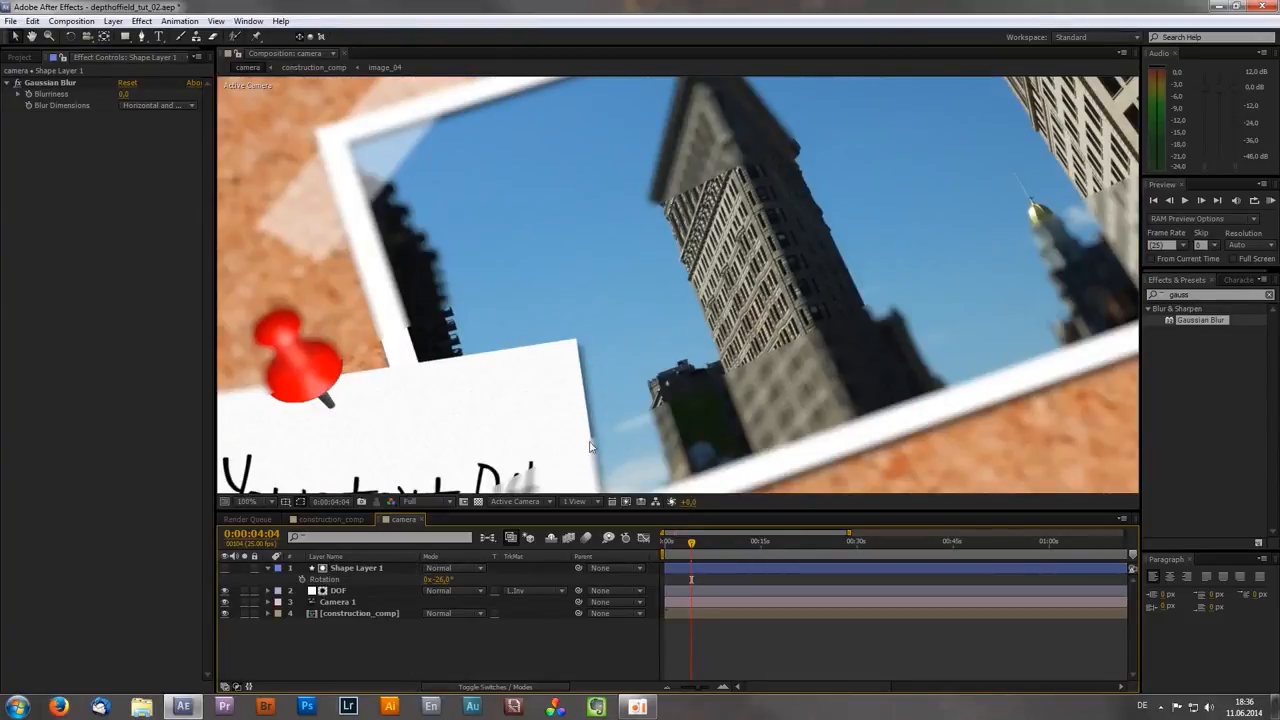
key("comma")
left_click(124, 93)
type("200")
key("Return")
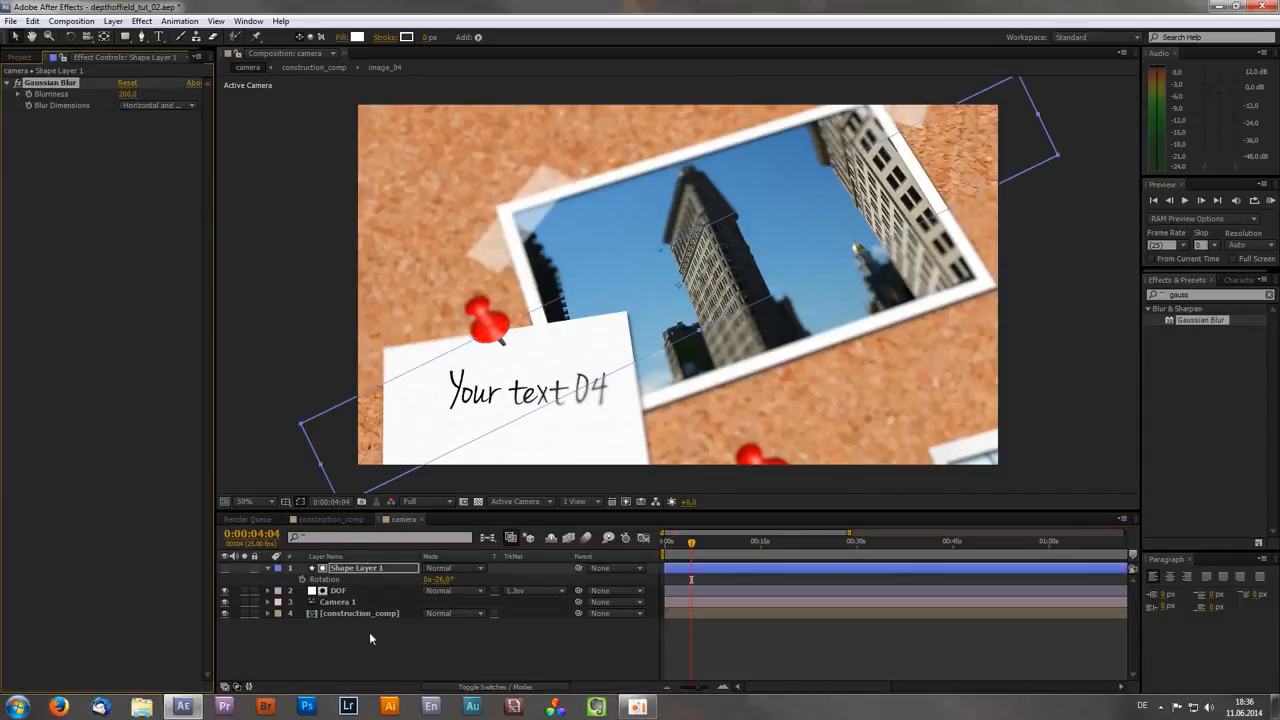
left_click(356, 654)
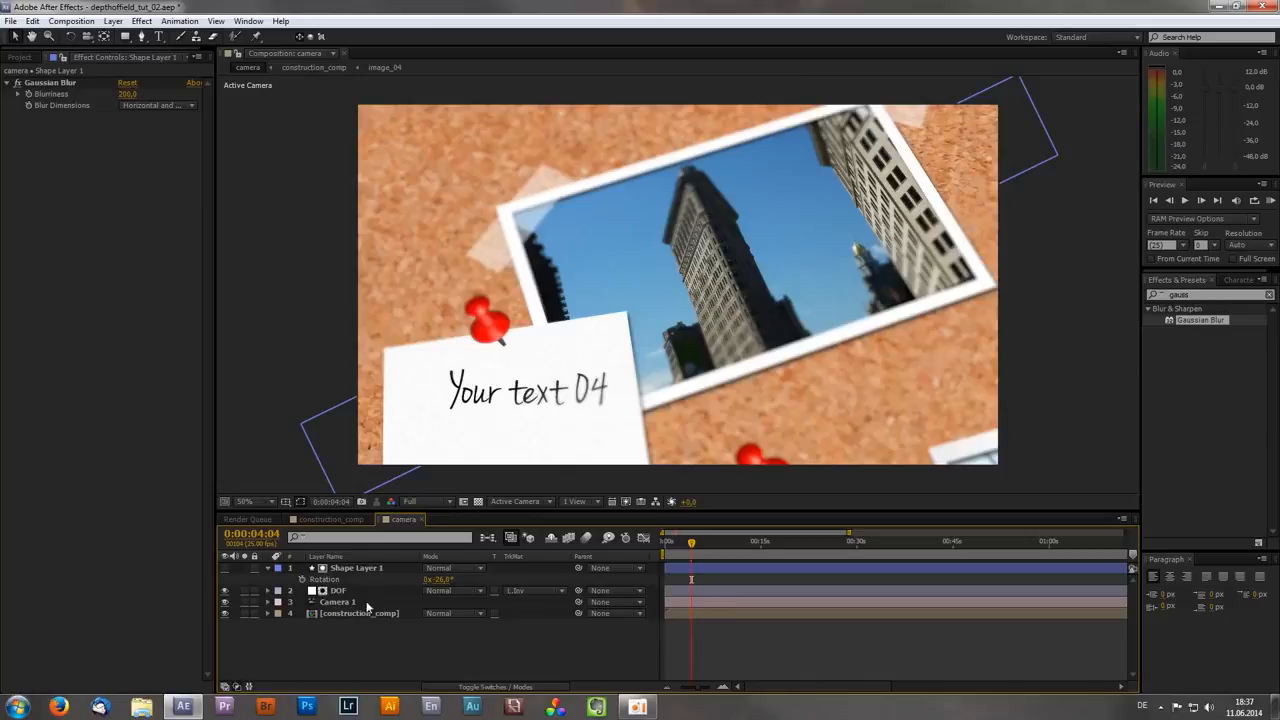
Step: Delete Shape Layer 1 and the DOF layer from the camera composition
left_click(360, 568)
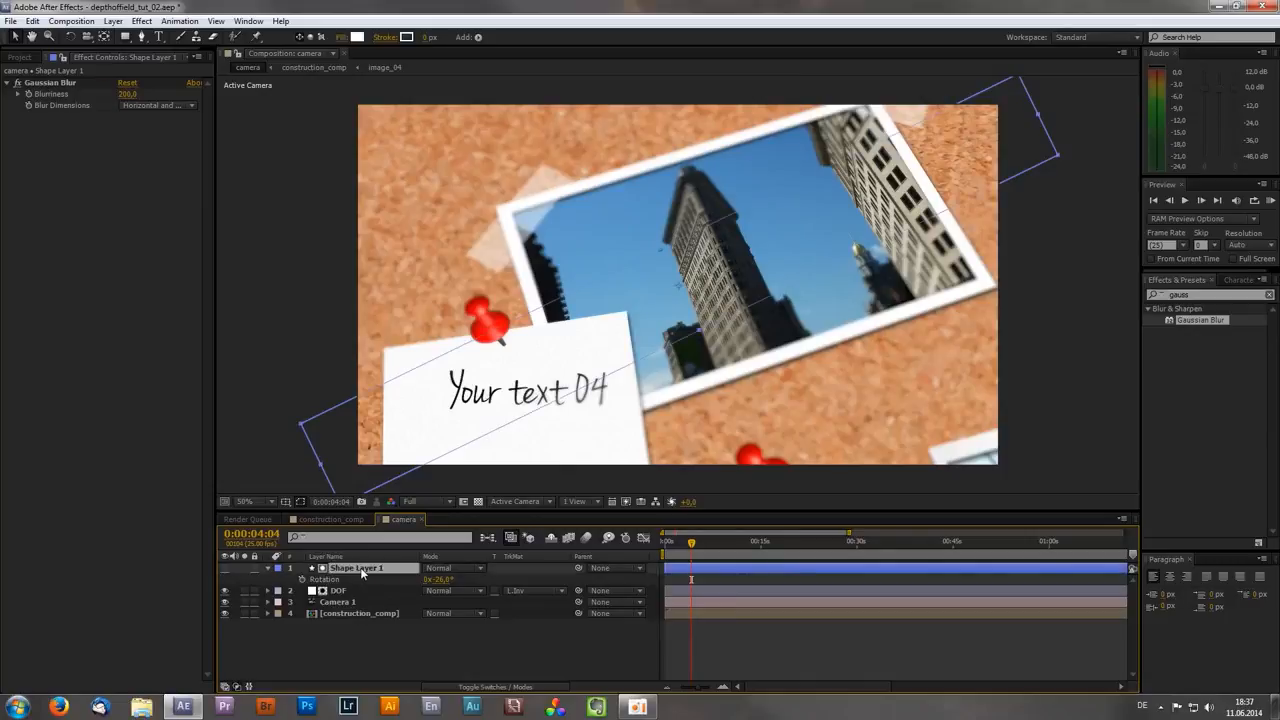
key("Delete")
left_click(339, 570)
key("Delete")
Step: Fit the composition in the viewer and enable Depth of Field in Camera 1's settings
left_click(336, 568)
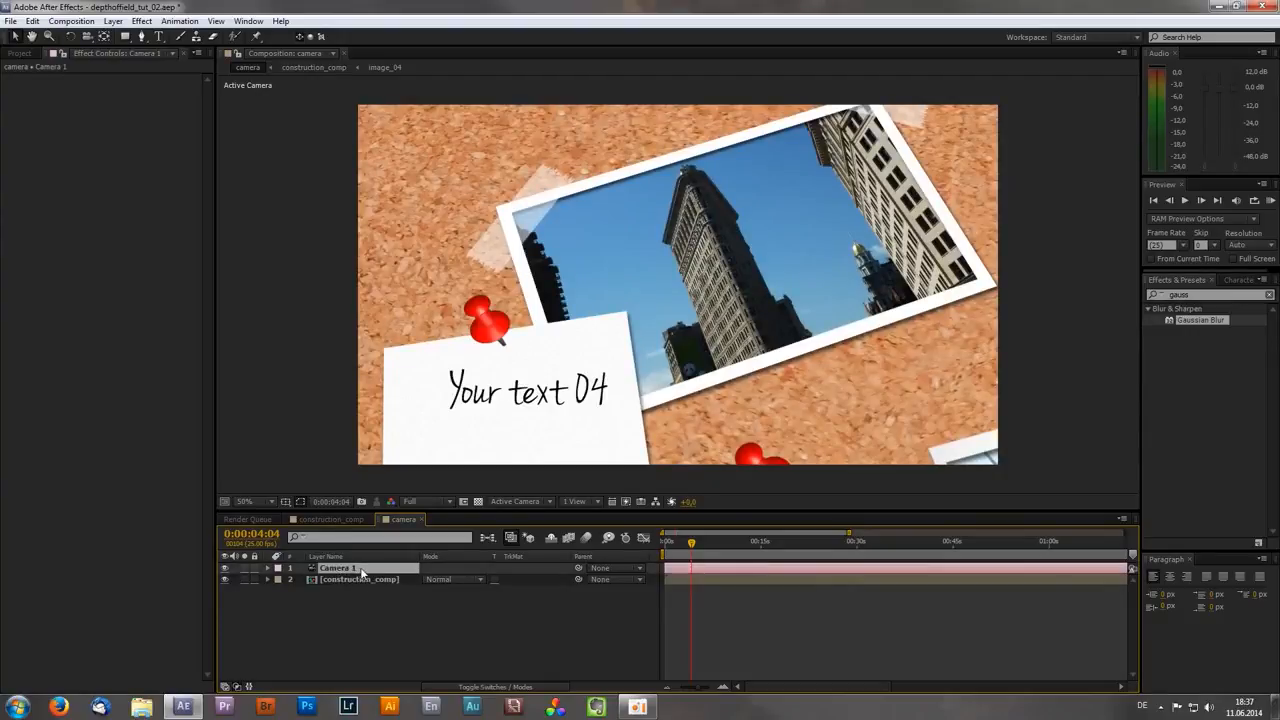
left_click(261, 502)
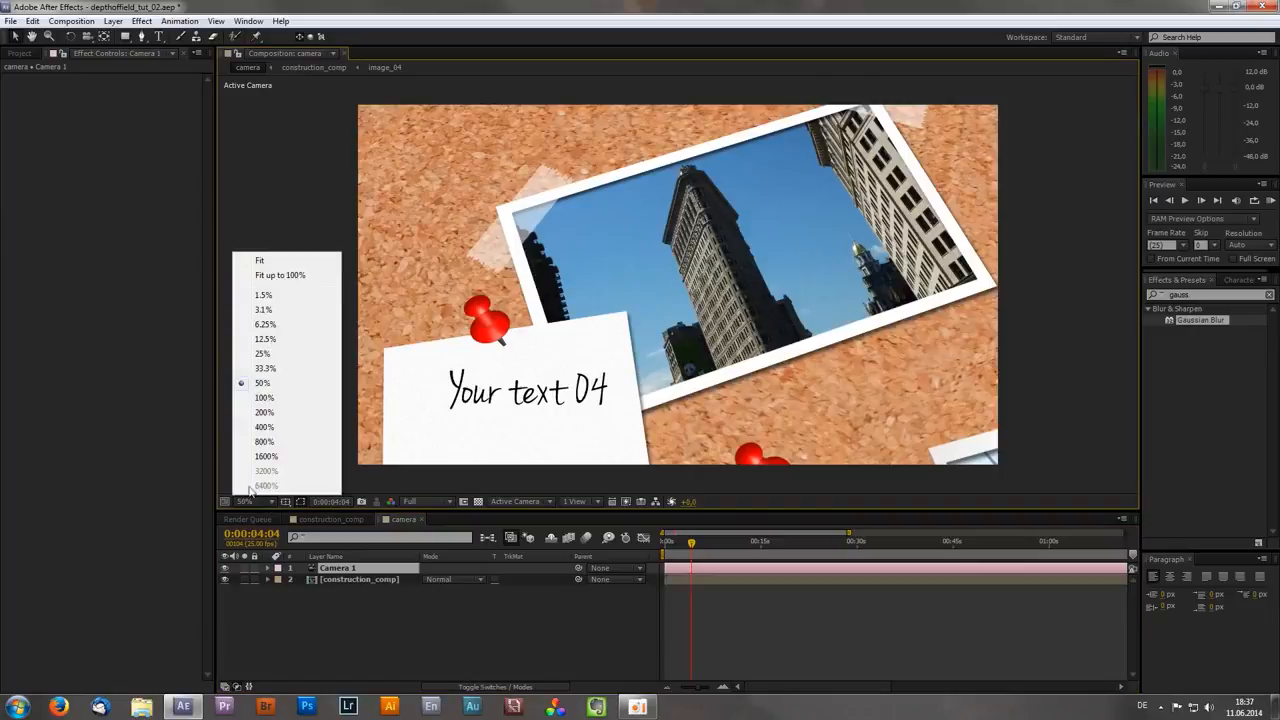
left_click(287, 259)
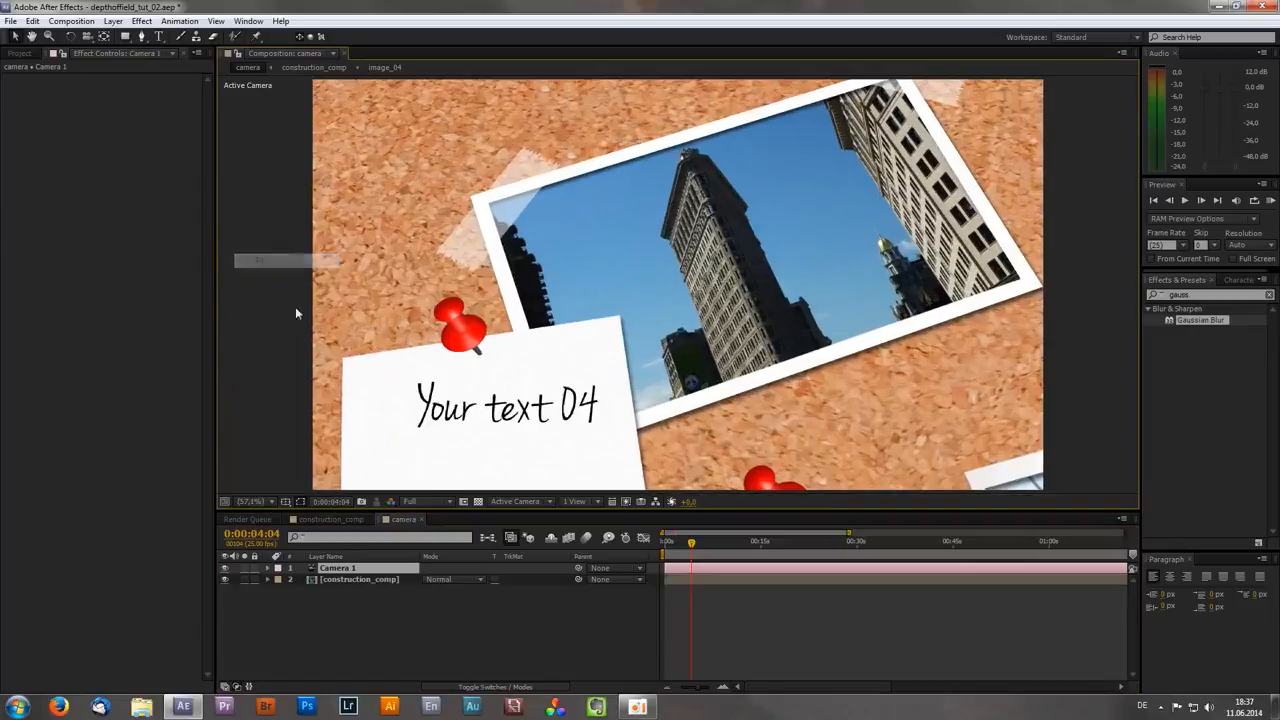
double_click(365, 573)
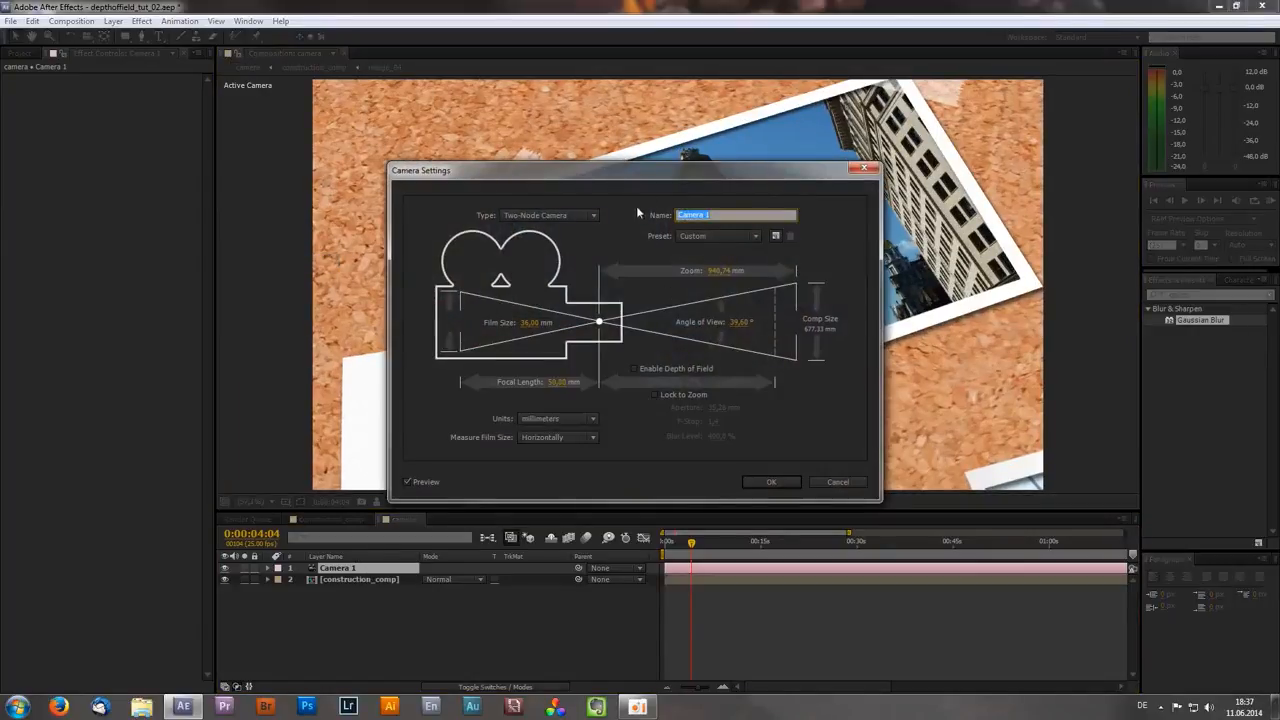
left_click_drag(642, 177, 610, 141)
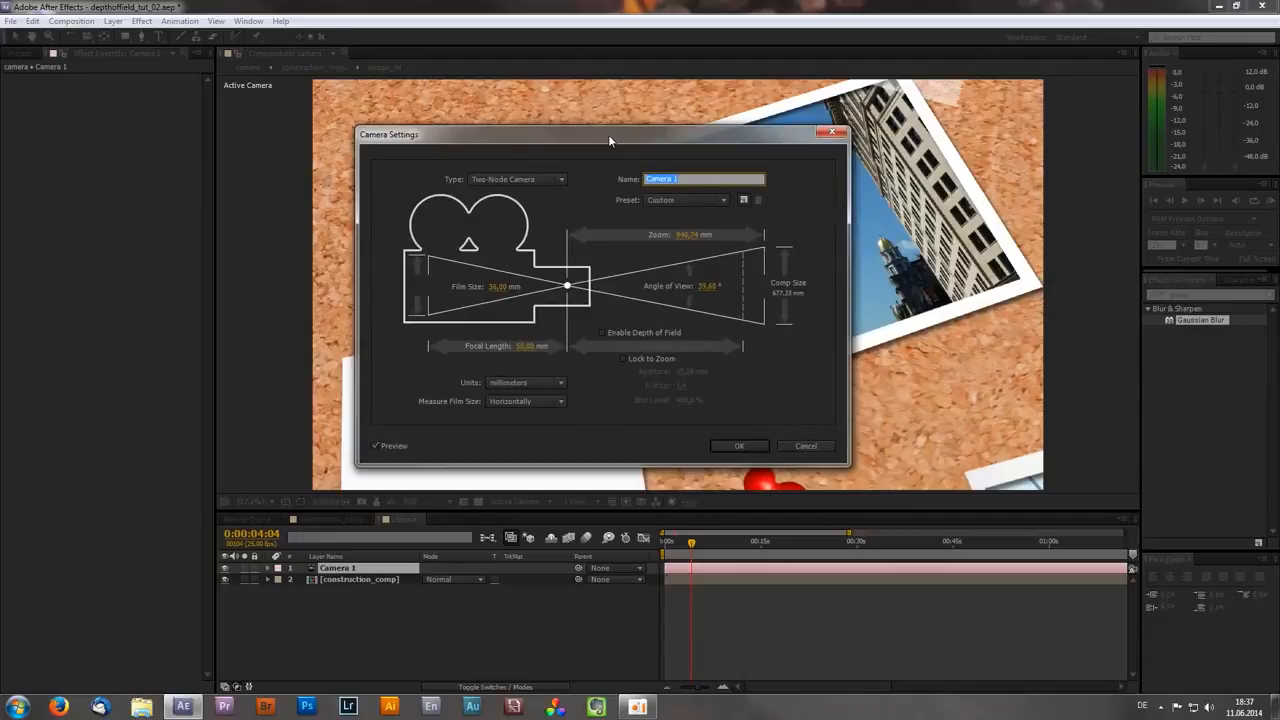
left_click(603, 333)
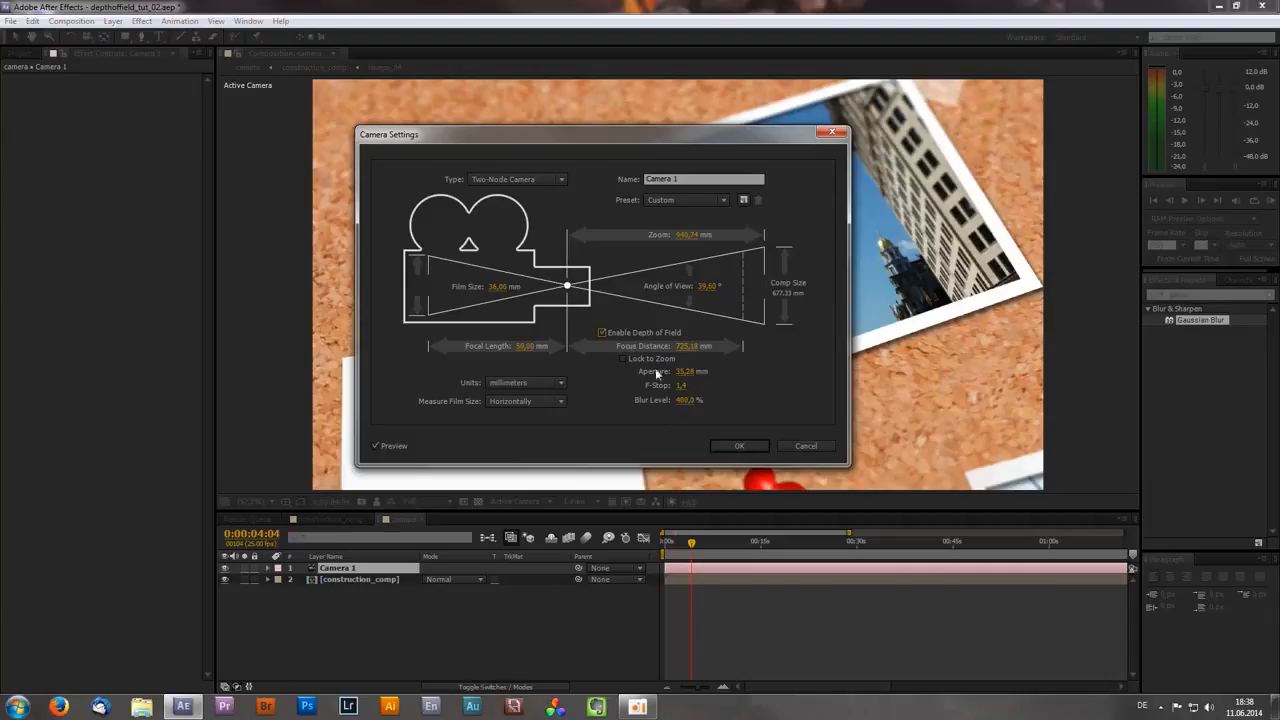
left_click_drag(646, 142, 372, 118)
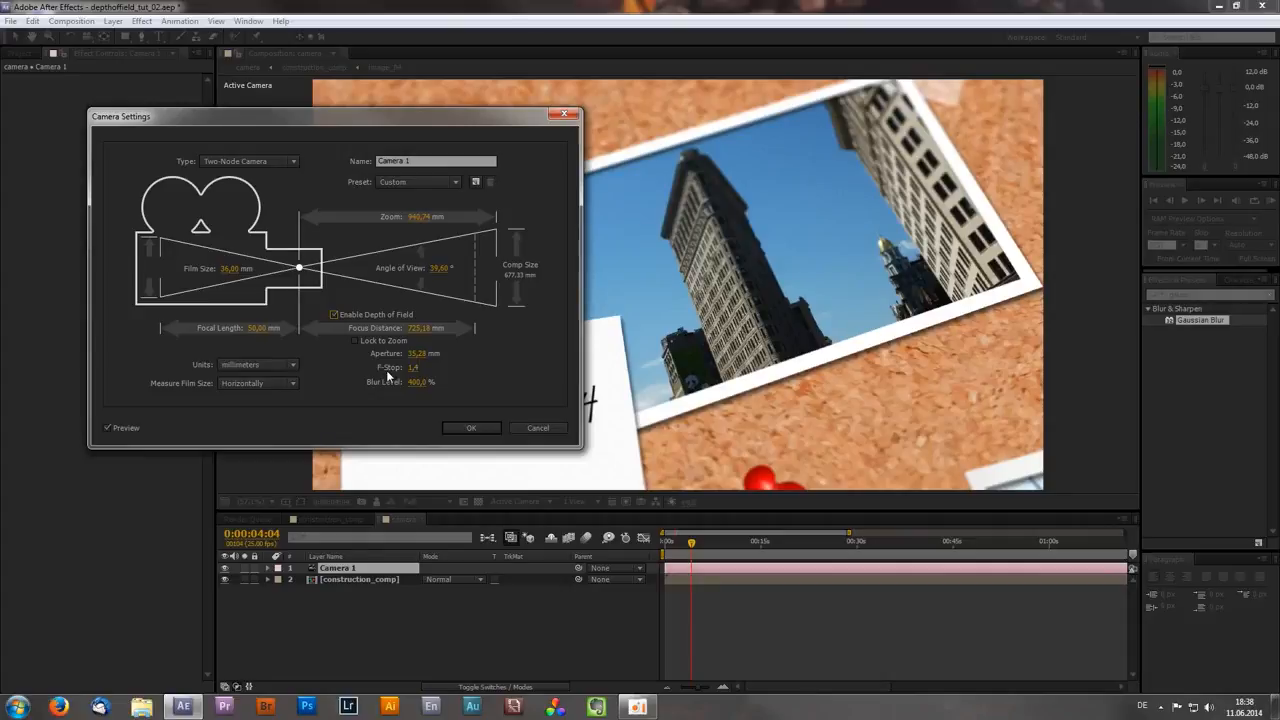
left_click(473, 428)
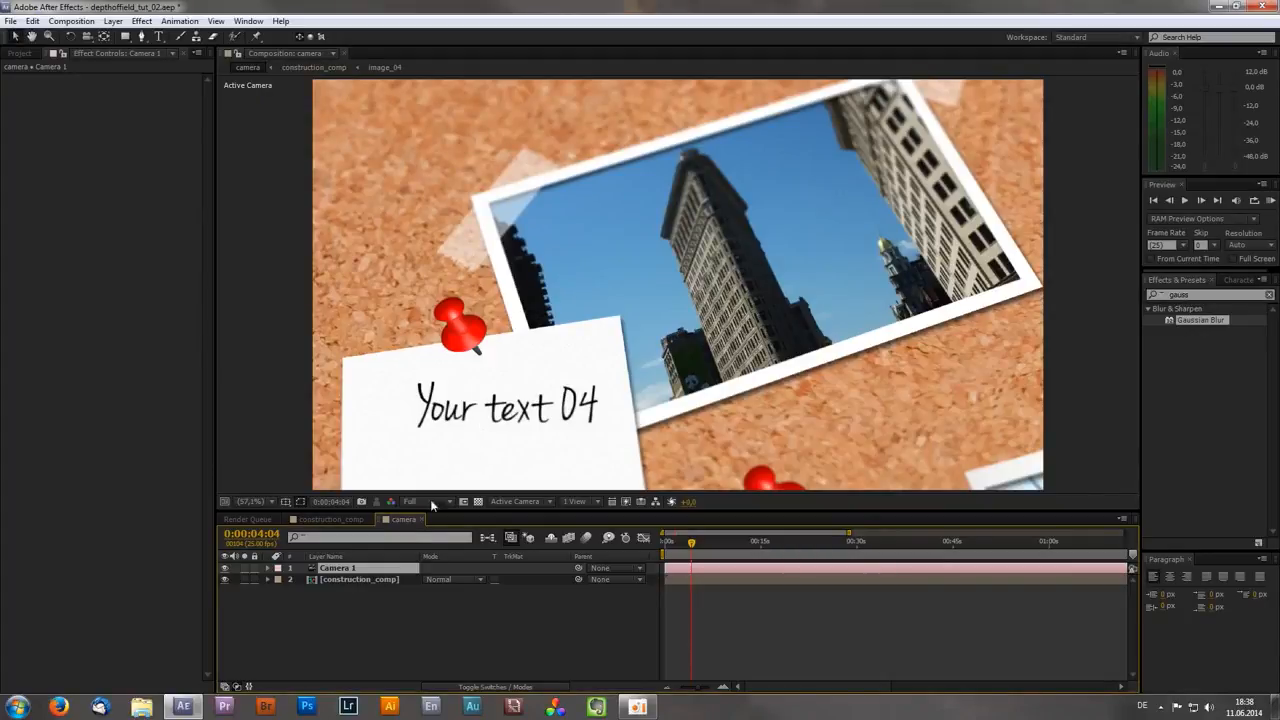
Step: Expand Camera 1's Camera Options and raise the Aperture to 237 pixels for a stronger blur
double_click(394, 570)
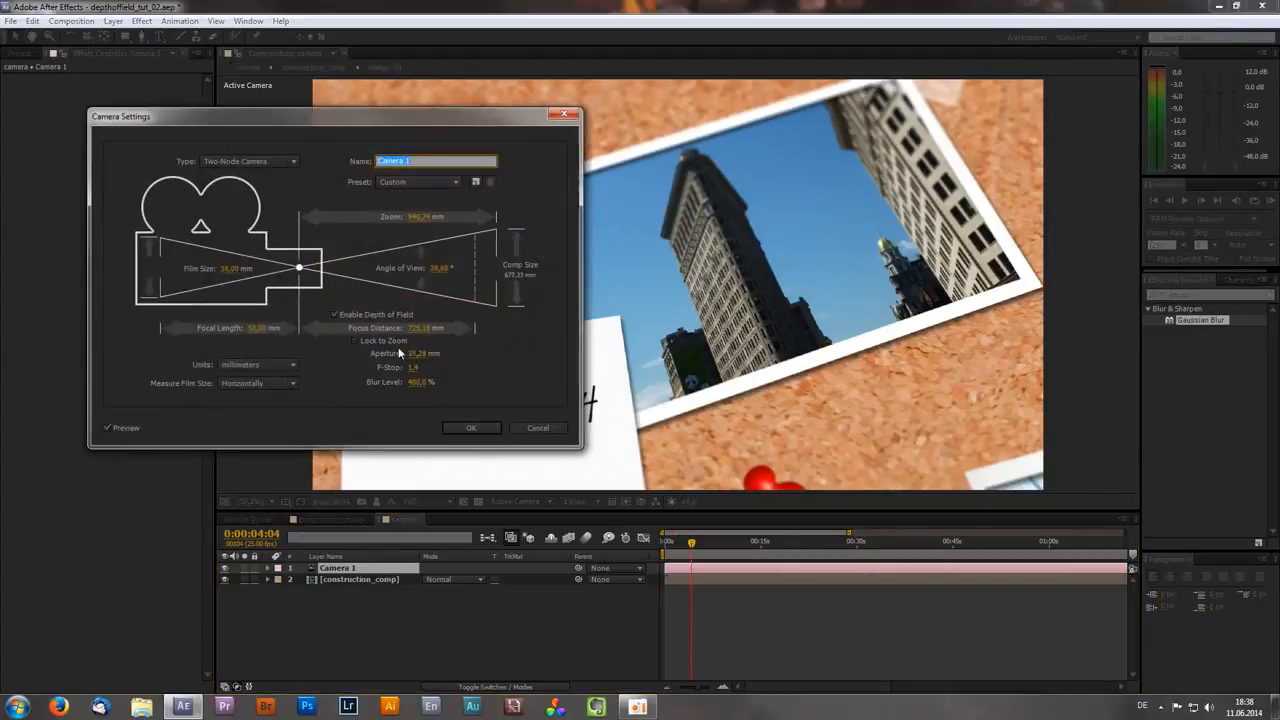
left_click(471, 428)
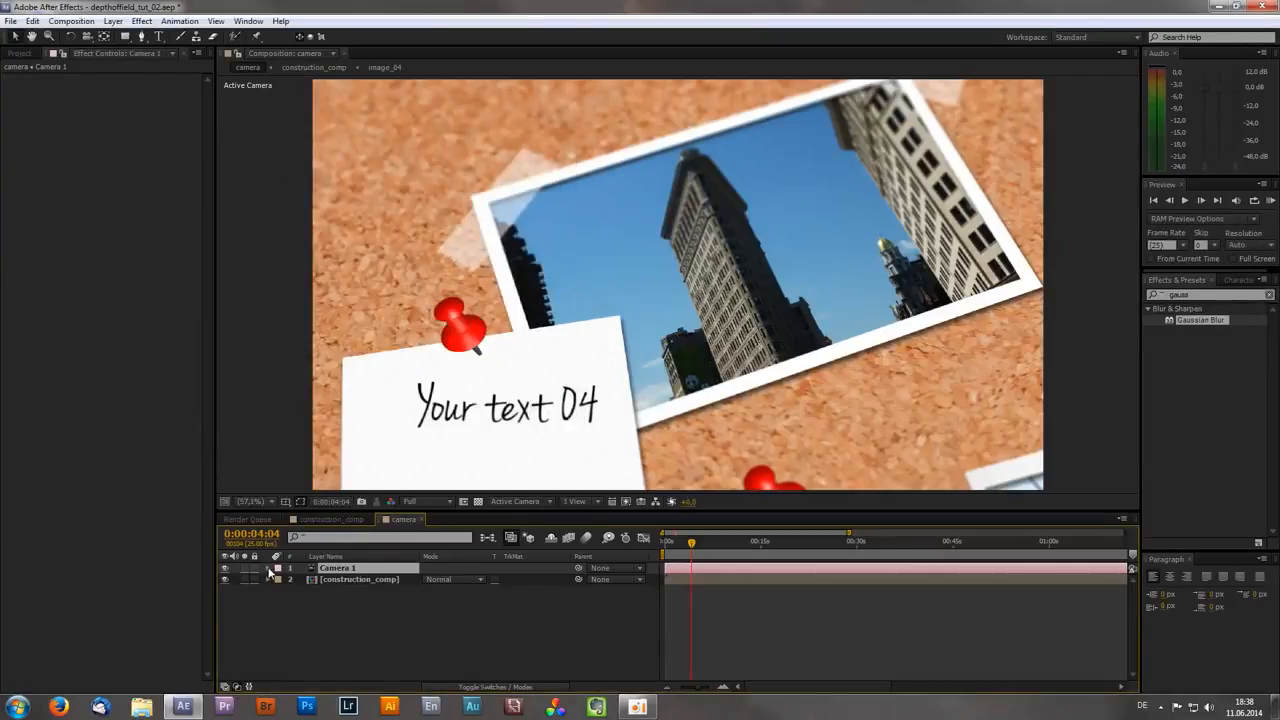
left_click(268, 568)
left_click(279, 591)
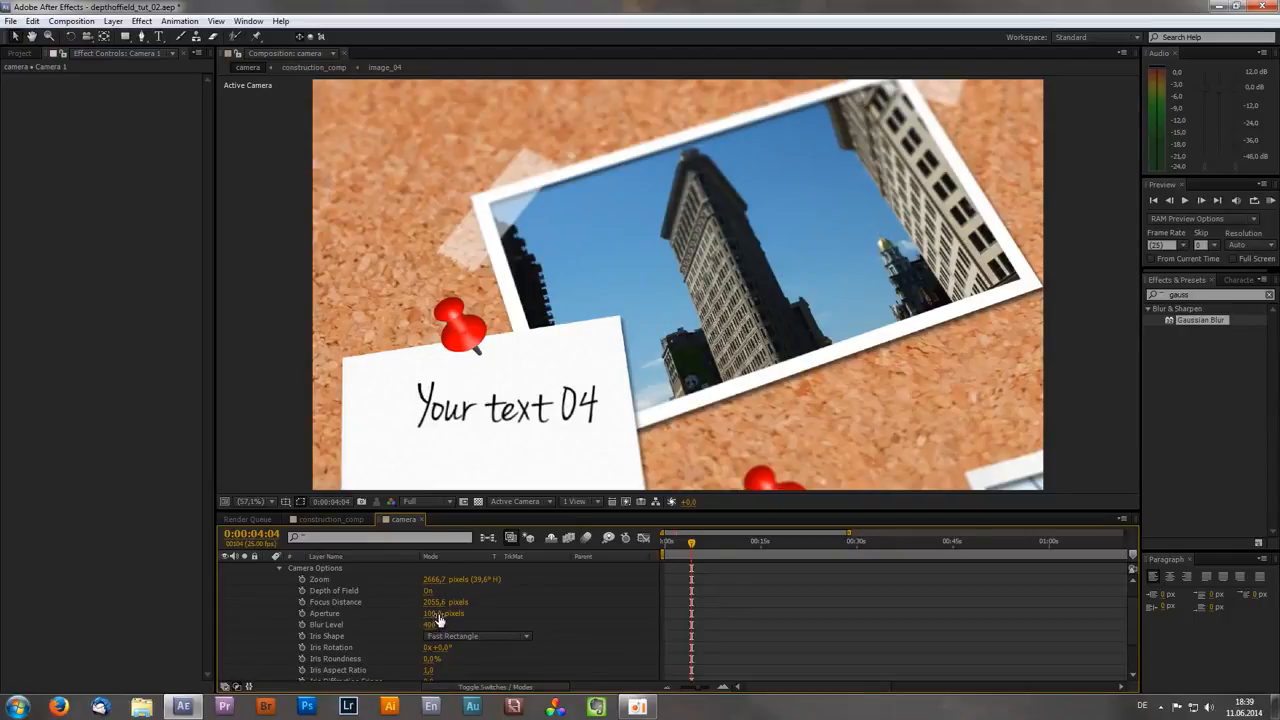
left_click_drag(432, 613, 491, 509)
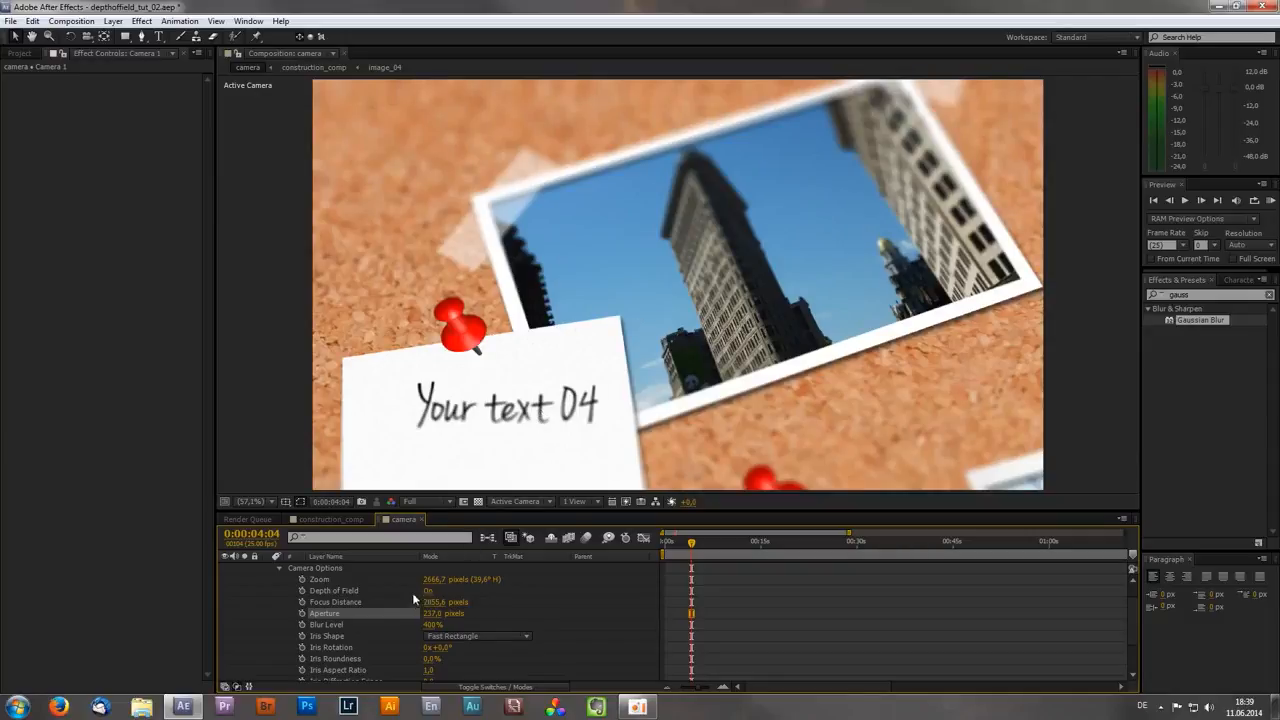
Step: Try several Focus Distance values for Camera 1 and settle on 2024.6 pixels, focusing on the note and pin
mouse_move(432, 602)
left_mouse_down()
mouse_move(463, 602)
mouse_move(450, 602)
left_mouse_up()
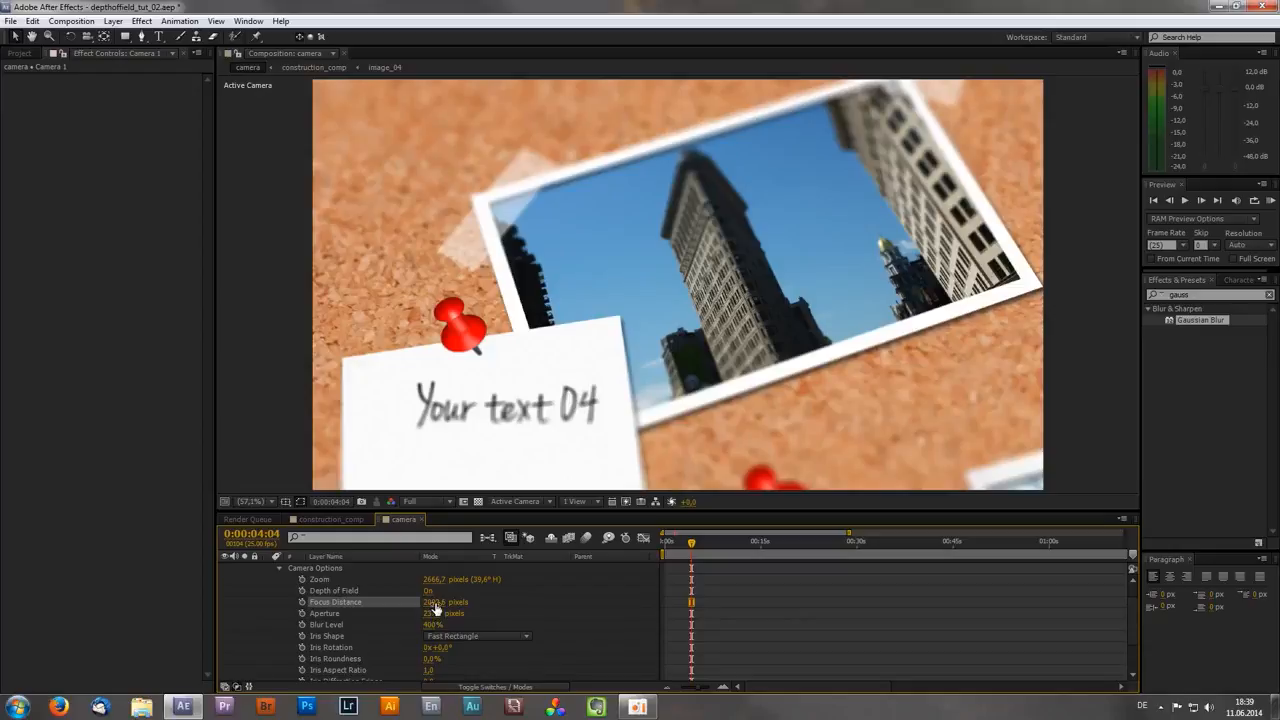
left_click_drag(435, 608, 526, 602)
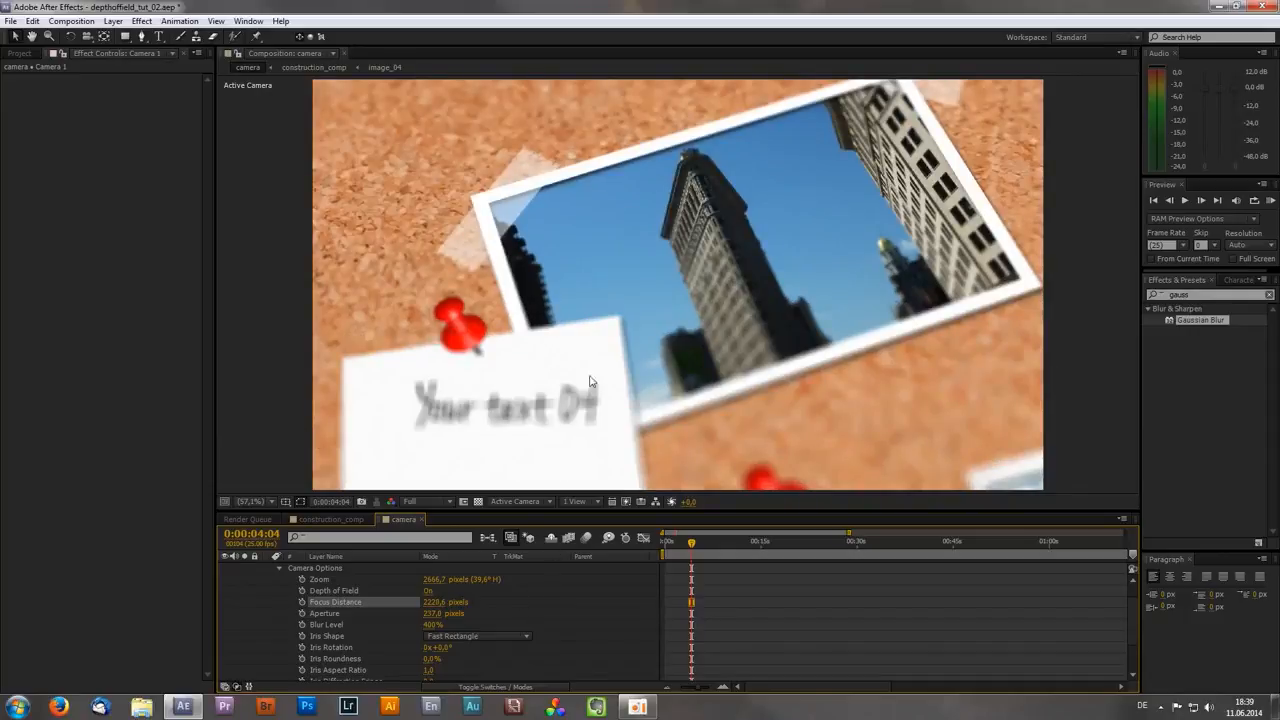
left_click_drag(434, 605, 552, 593)
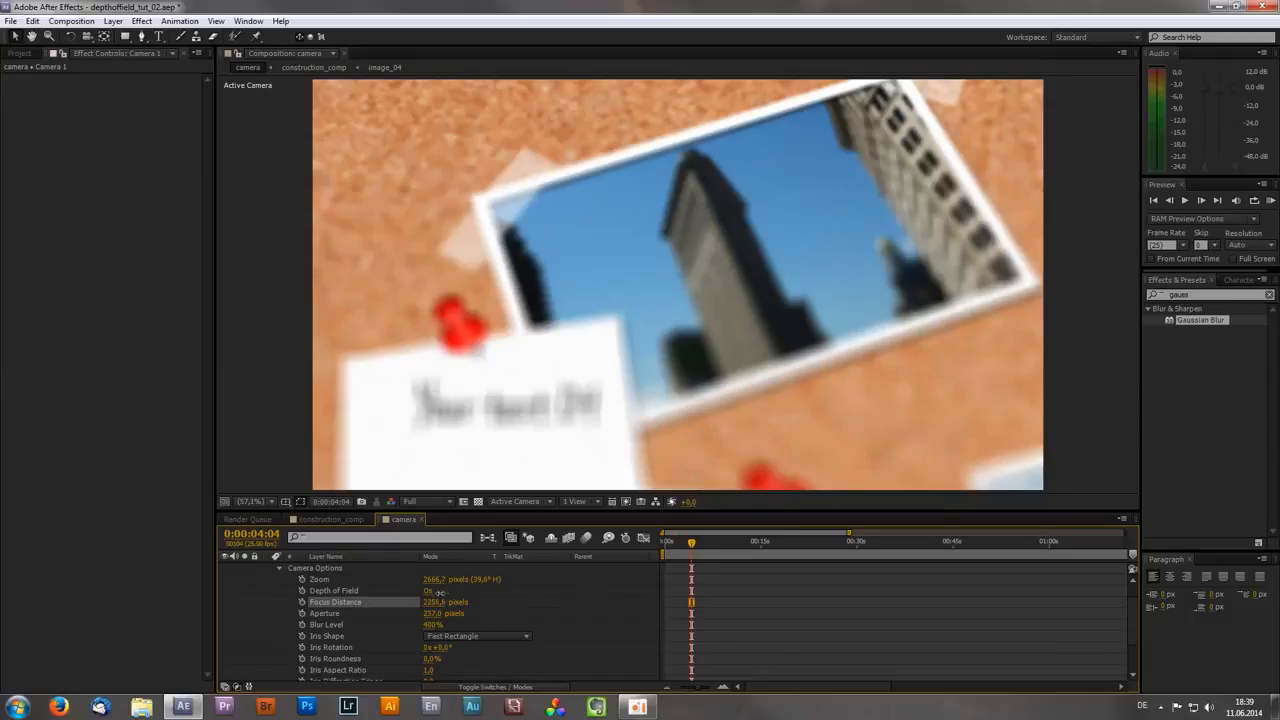
left_click_drag(463, 591, 292, 601)
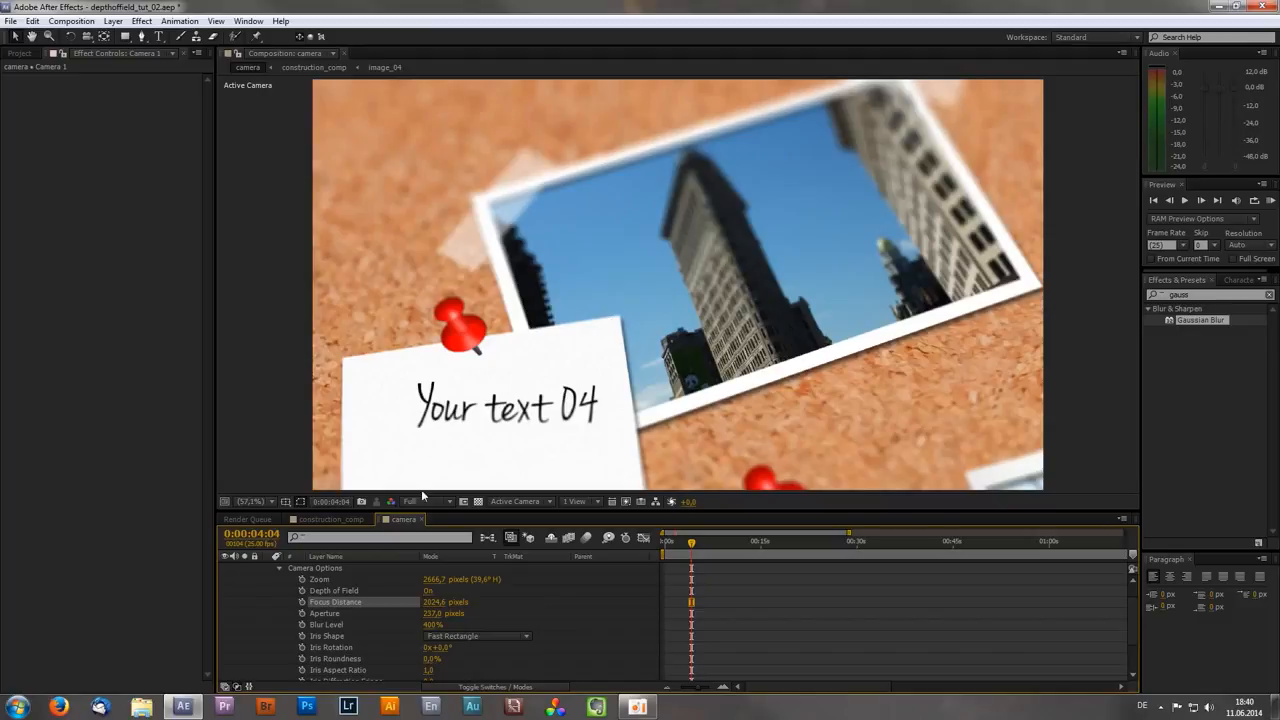
Step: Examine the full corkboard layout in construction_comp and return to the camera composition
left_click(337, 518)
key("period")
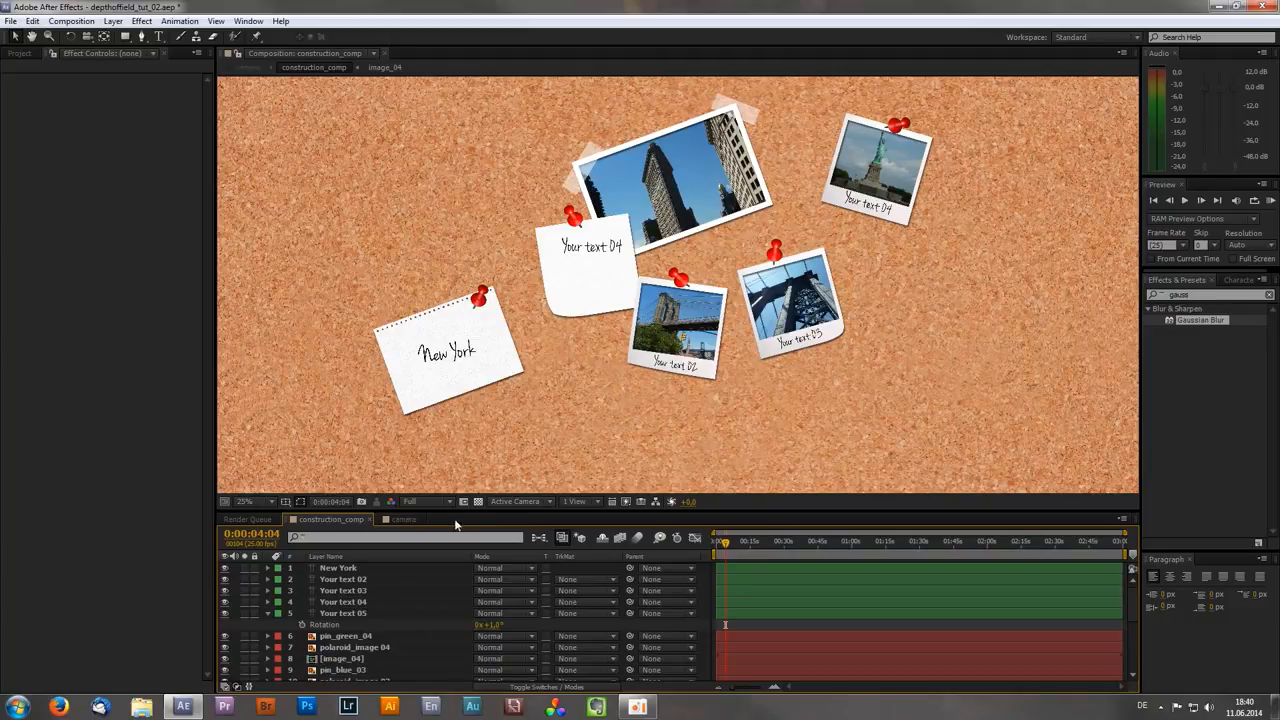
left_click(410, 520)
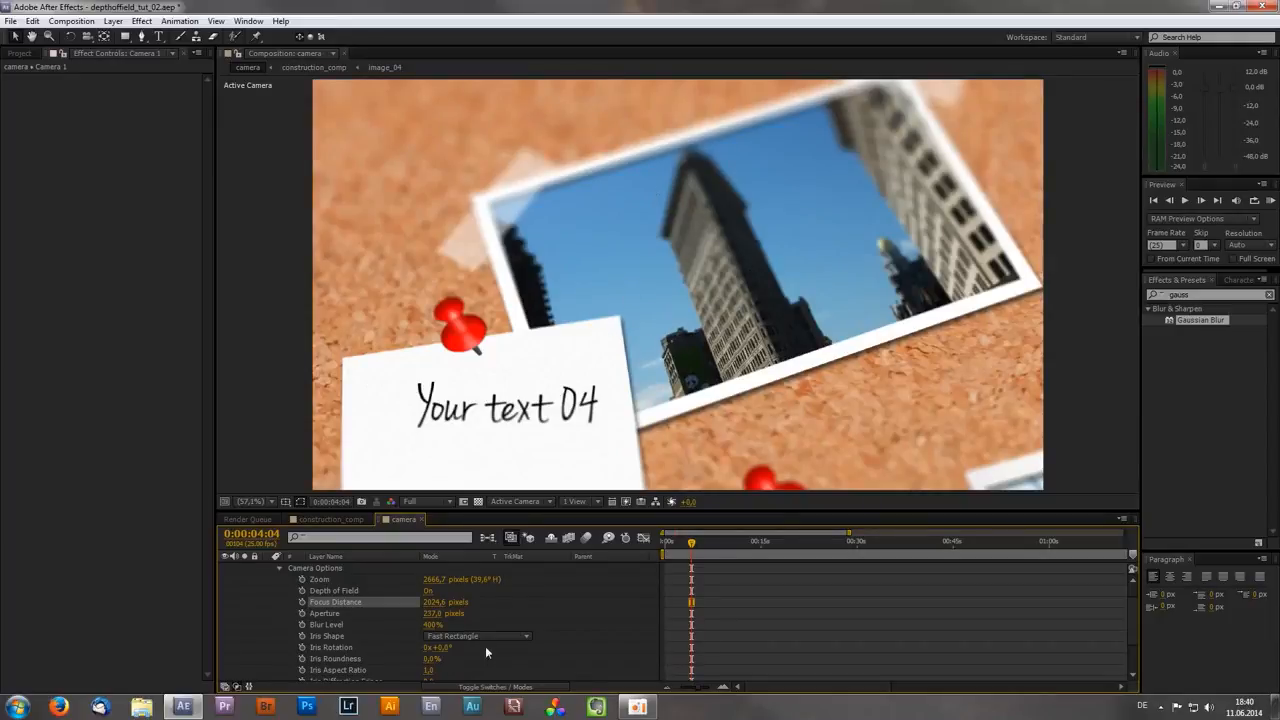
Step: Collapse Camera 1's properties and deselect the layer
scroll(375, 624, "up", 1)
left_click(354, 570)
key("u")
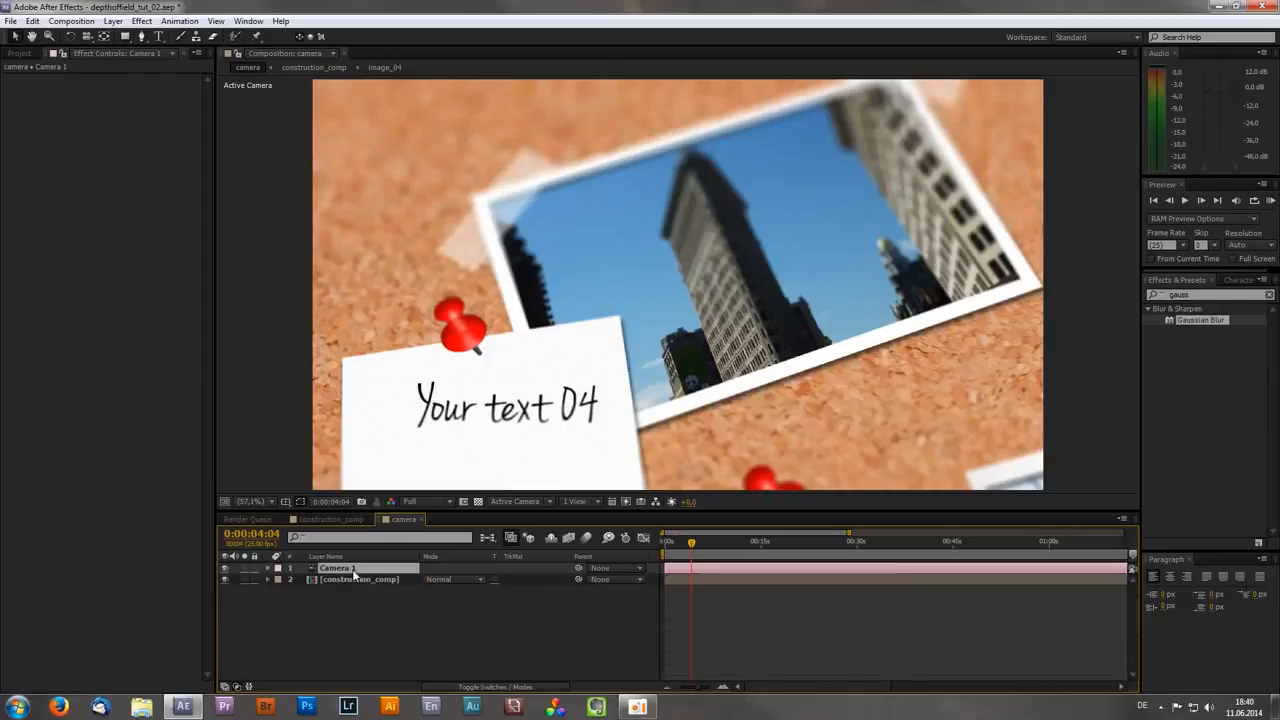
left_click(340, 622)
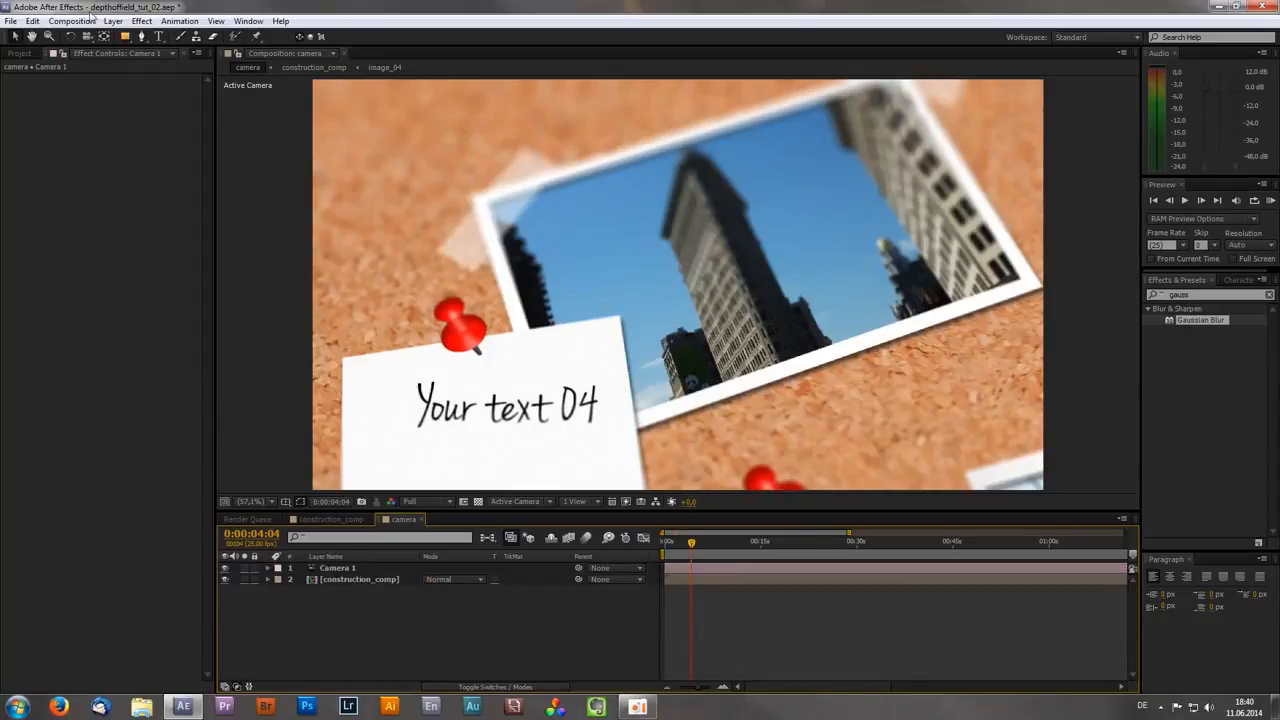
Step: Open the recent project depthoffield_tut_01.aep, saving the changes to depthoffield_tut_02.aep
left_click(32, 21)
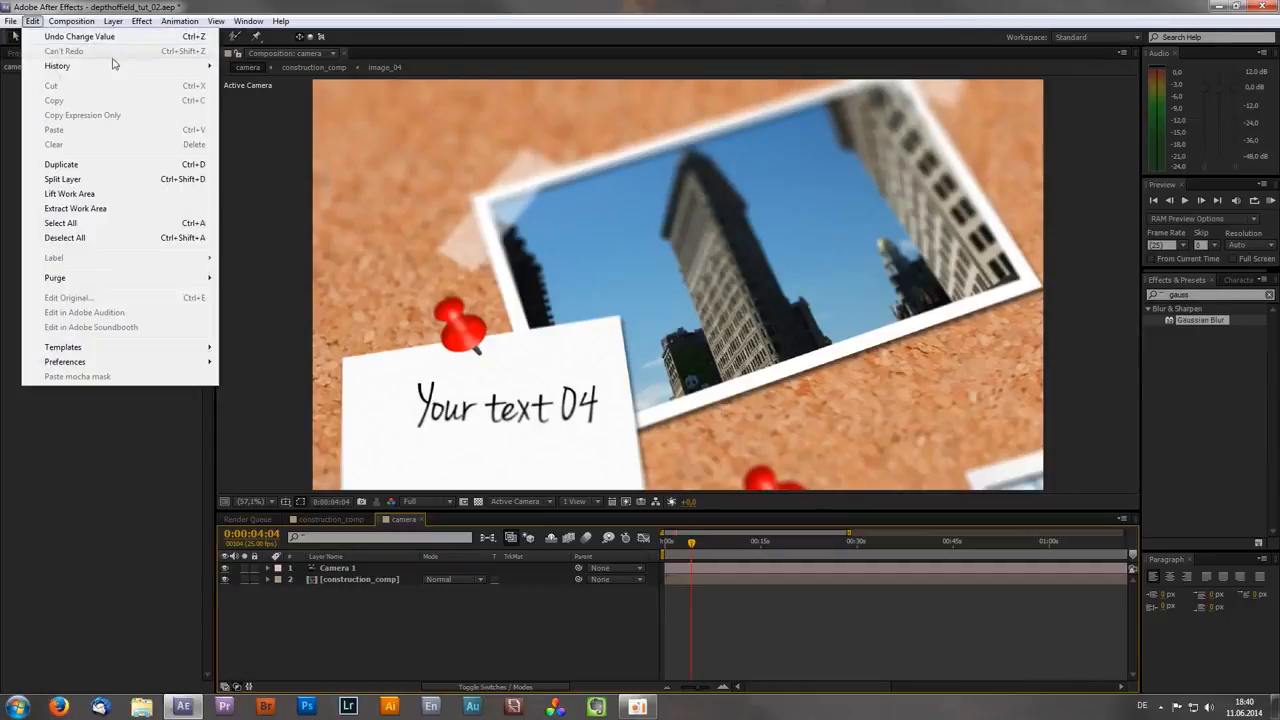
mouse_move(14, 22)
mouse_move(38, 70)
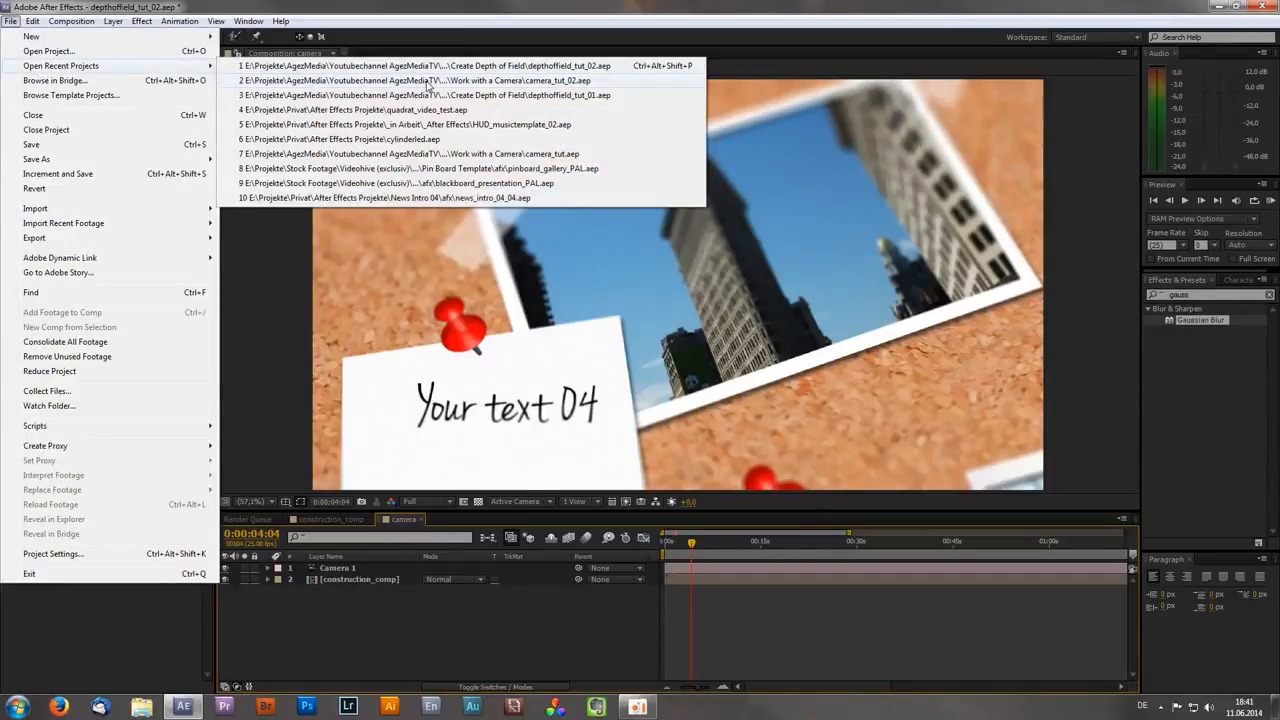
left_click(430, 82)
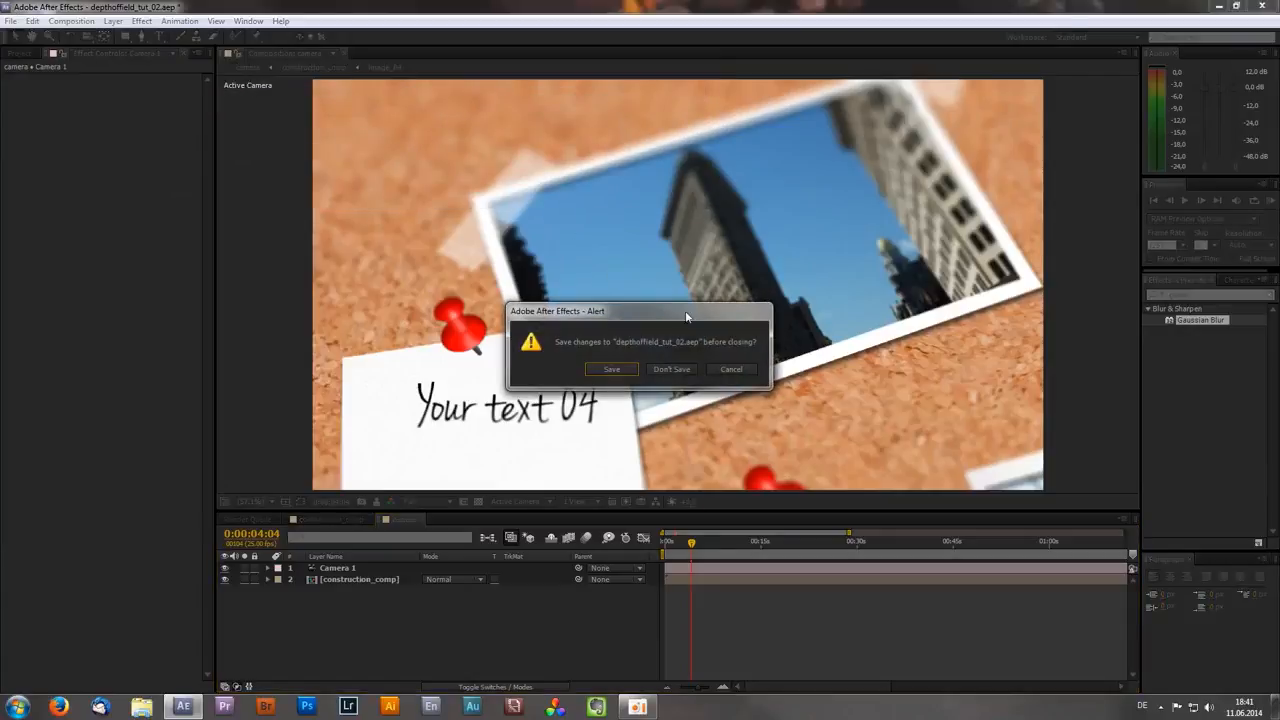
left_click(611, 370)
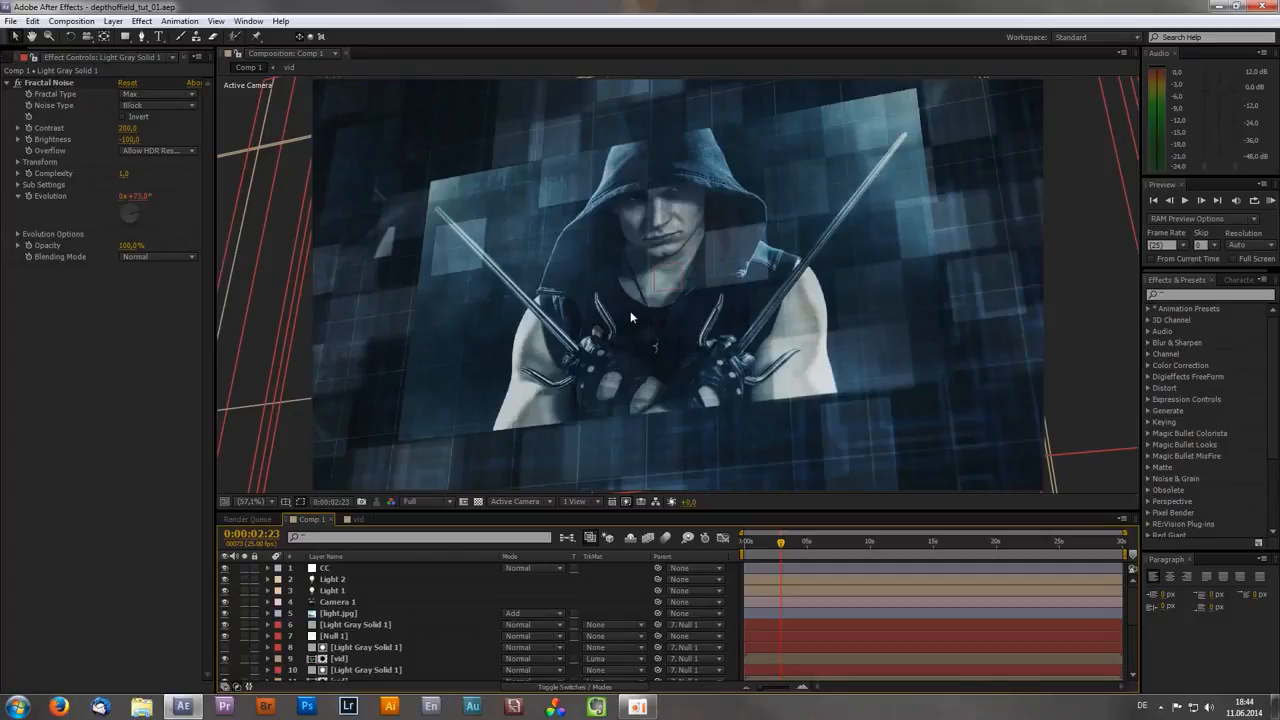
Step: Examine the 3D layer arrangement from an orbited Custom View 1 and return to the Camera 1 view
left_click(536, 501)
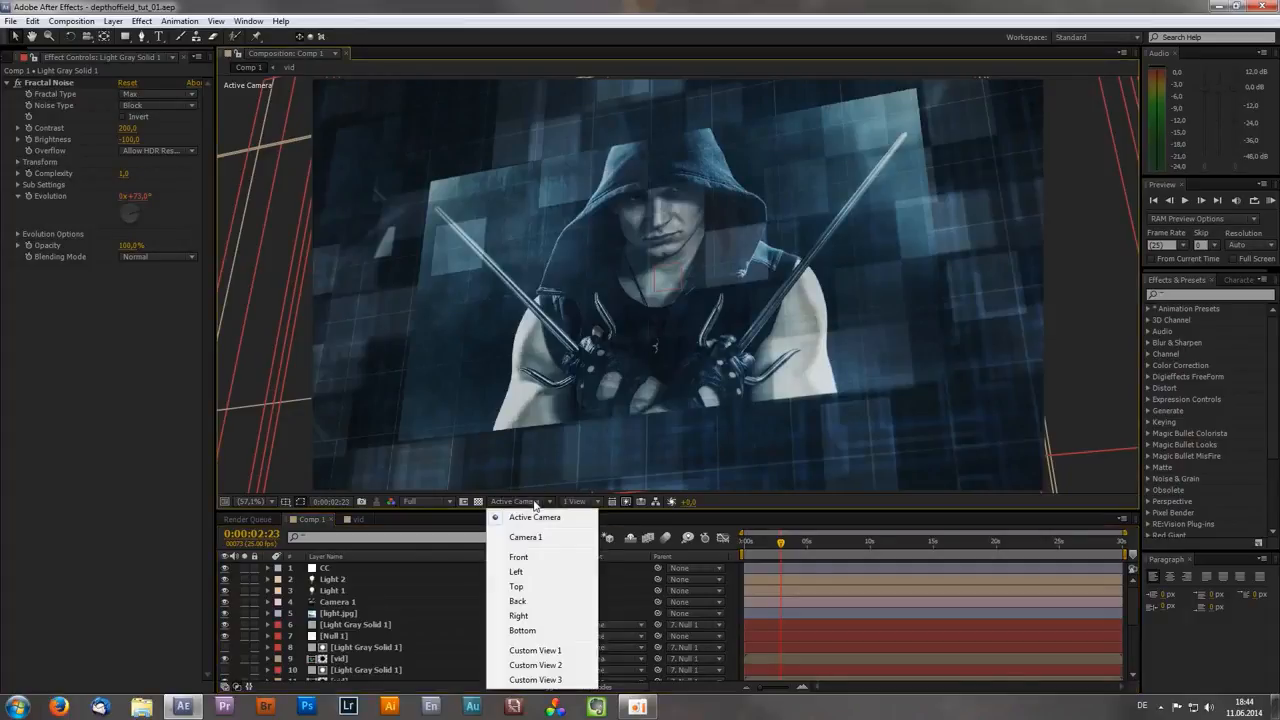
left_click(560, 650)
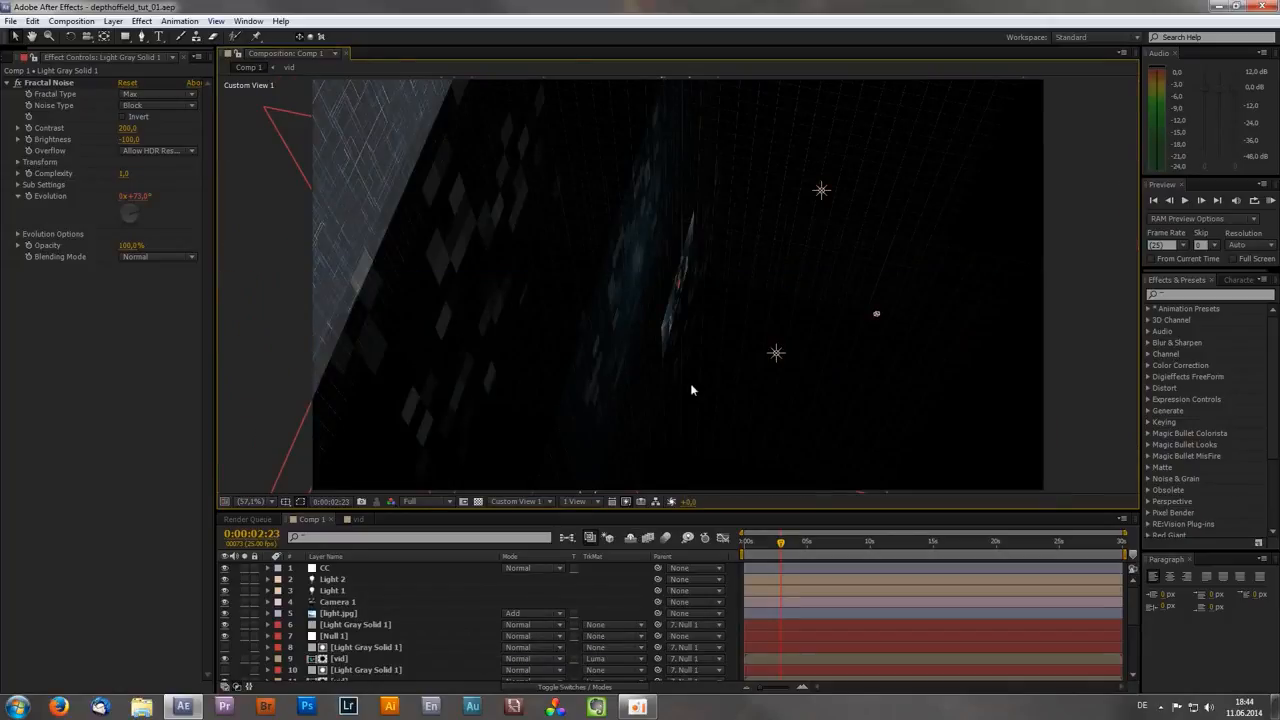
key("c")
mouse_move(687, 377)
left_mouse_down()
mouse_move(648, 343)
mouse_move(642, 316)
left_mouse_up()
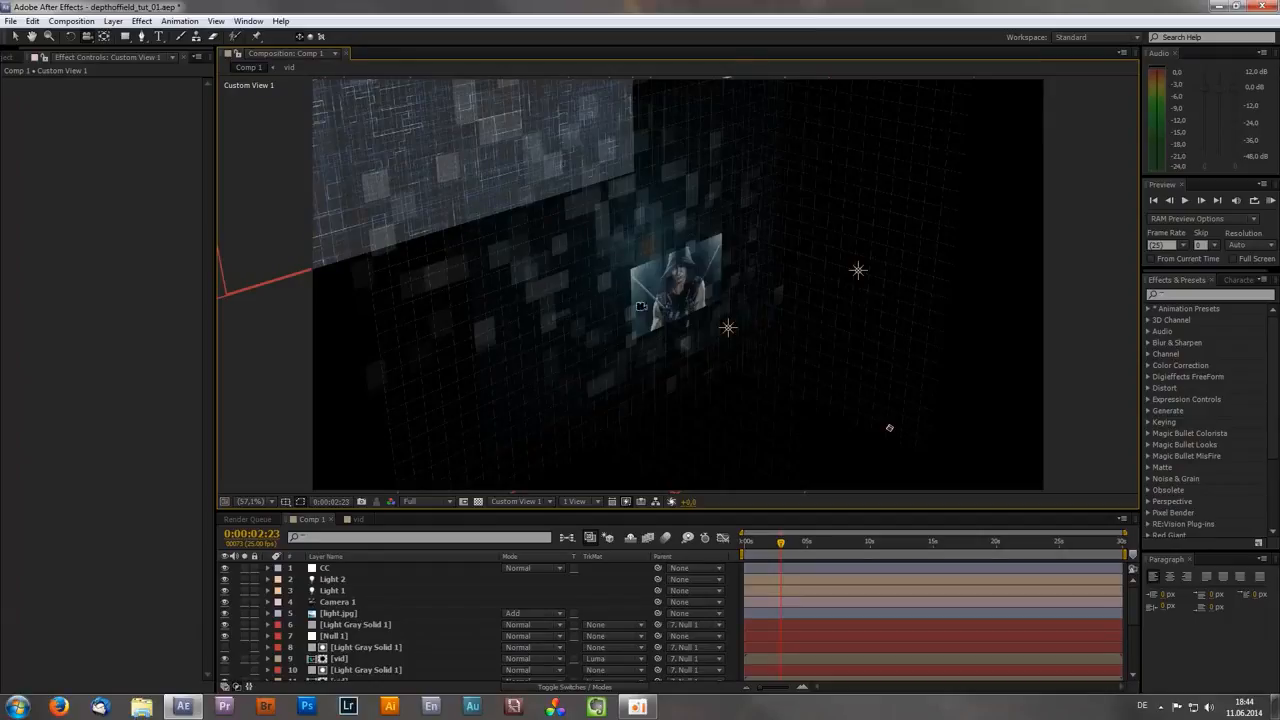
left_click(520, 502)
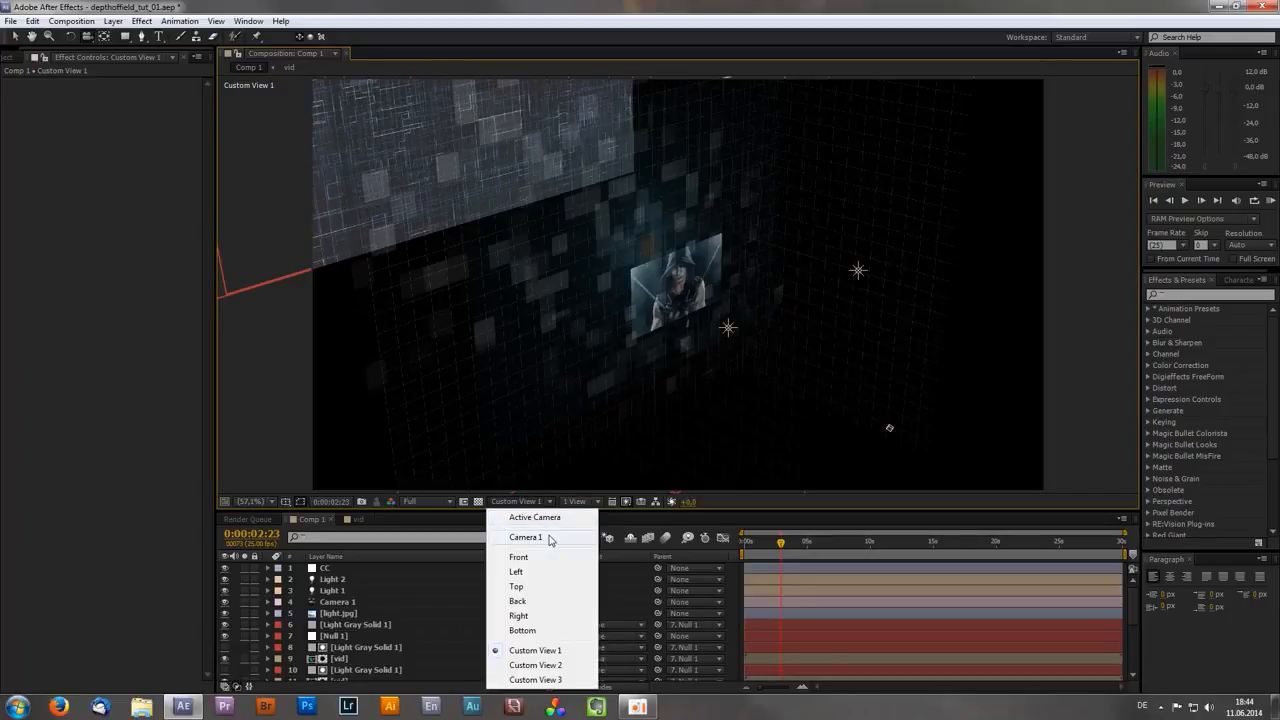
left_click(549, 540)
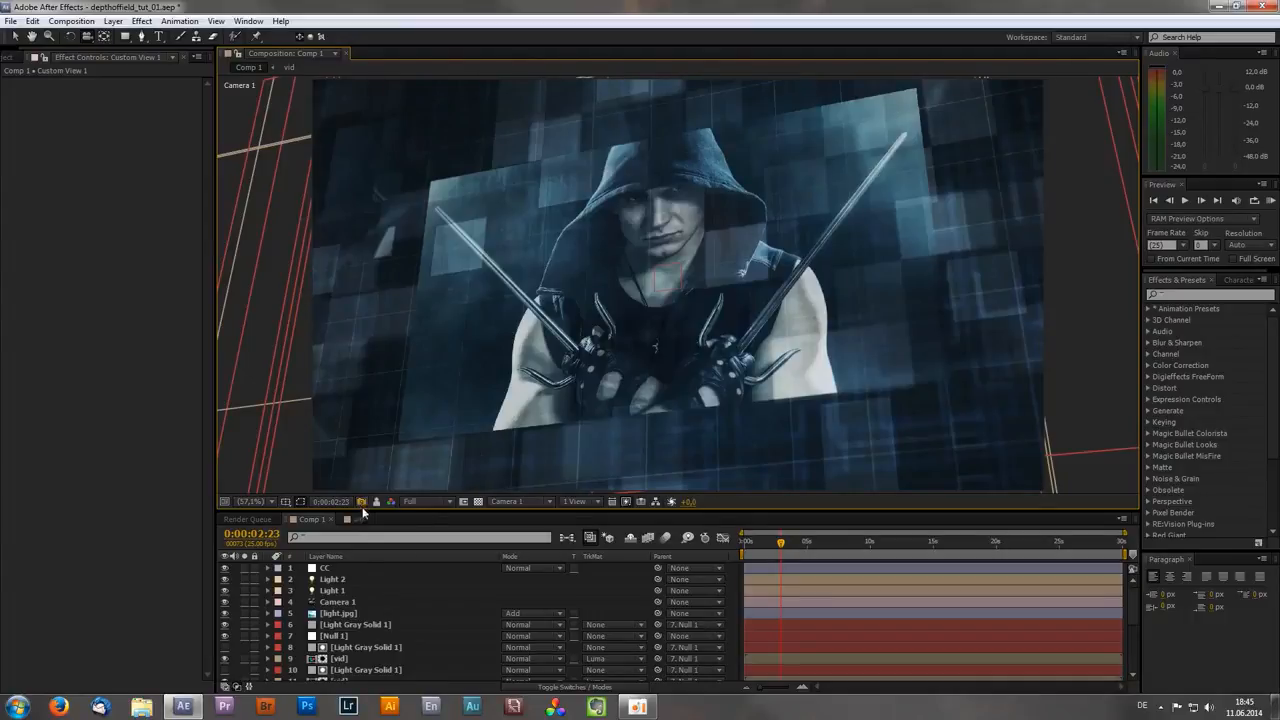
Step: Disable depth of field in Camera 1's settings and compare the sharp frame with the stored snapshot
left_click(349, 605)
double_click(349, 605)
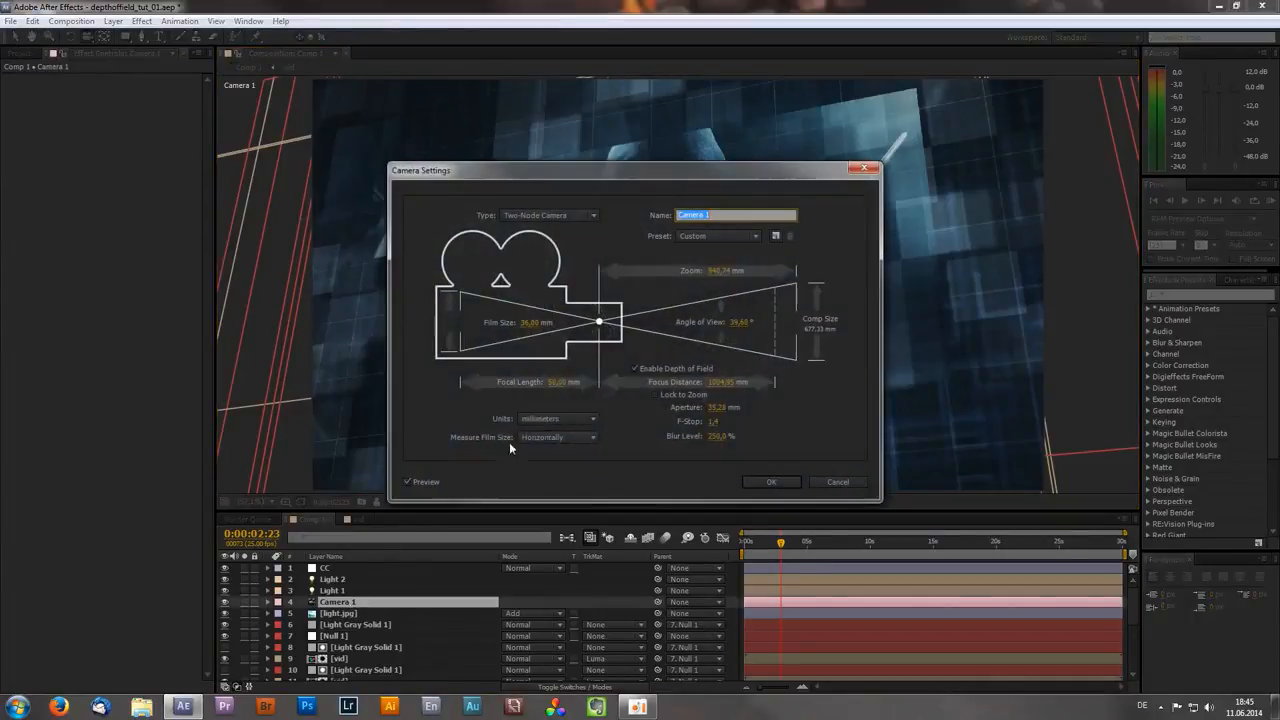
left_click(656, 368)
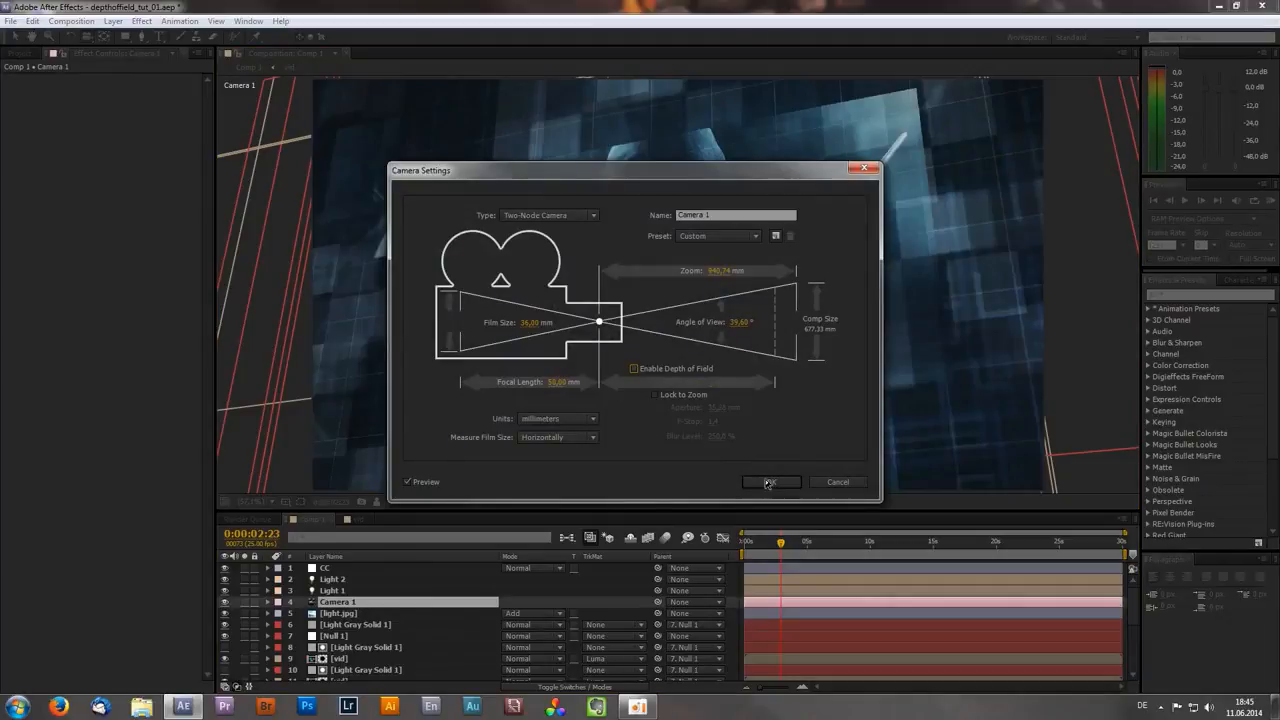
left_click(767, 483)
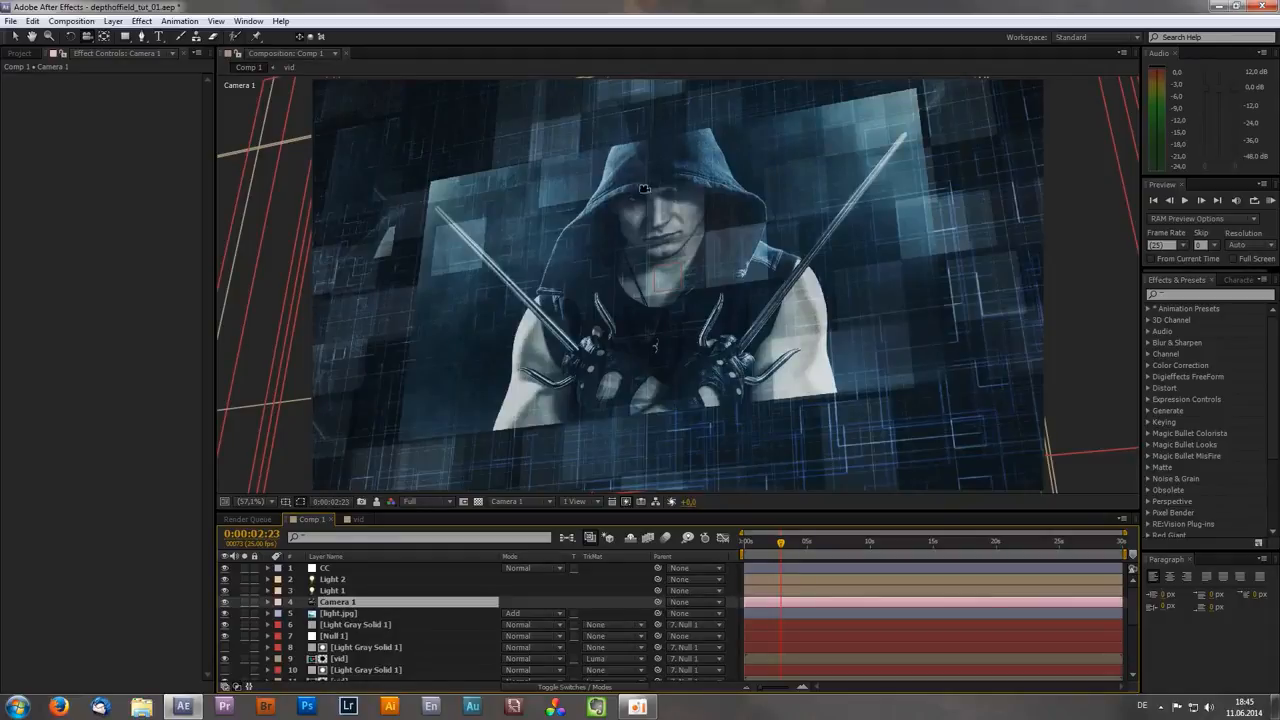
left_click(376, 502)
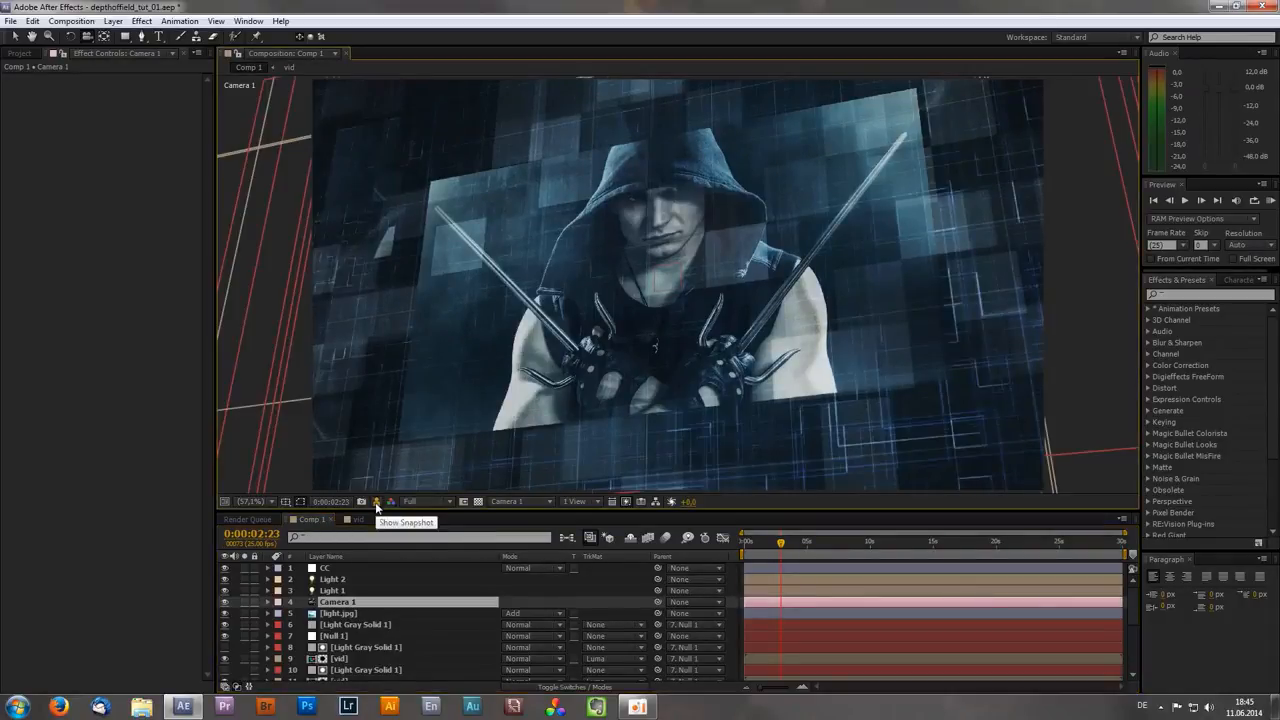
left_click(376, 503)
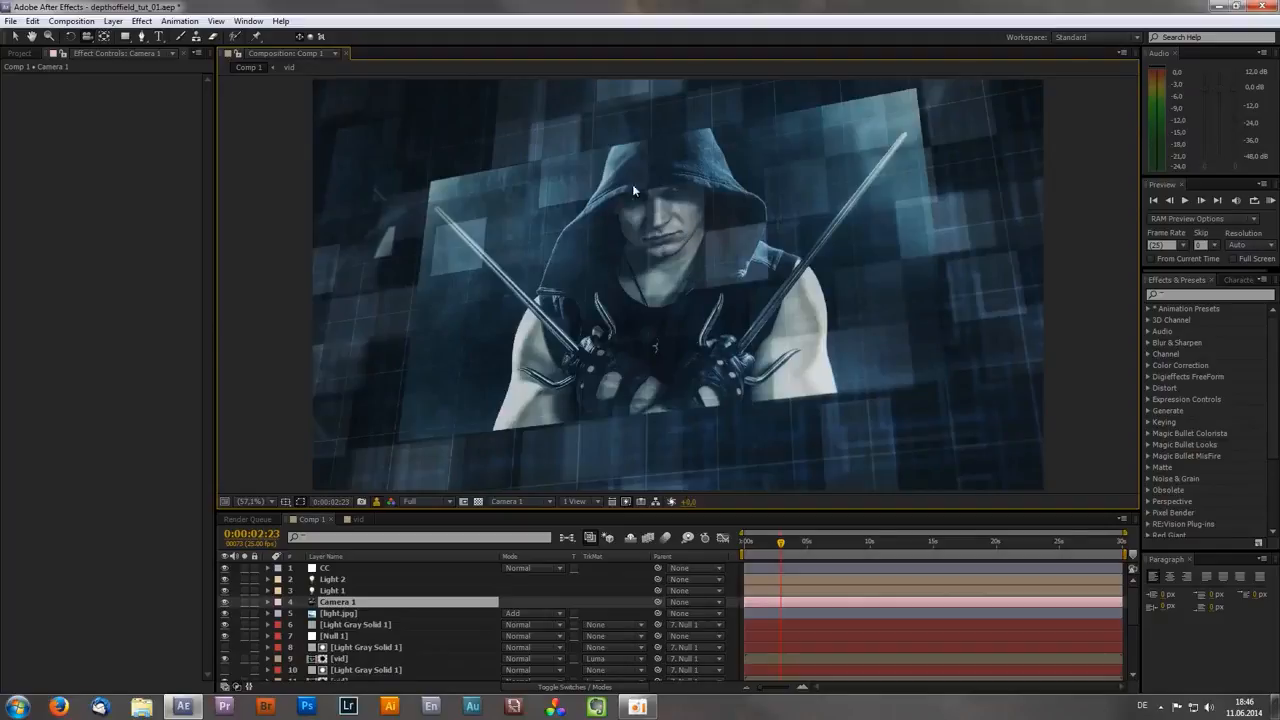
Step: Re-enable depth of field in Camera 1's settings and switch back to the Selection tool
left_click(368, 600)
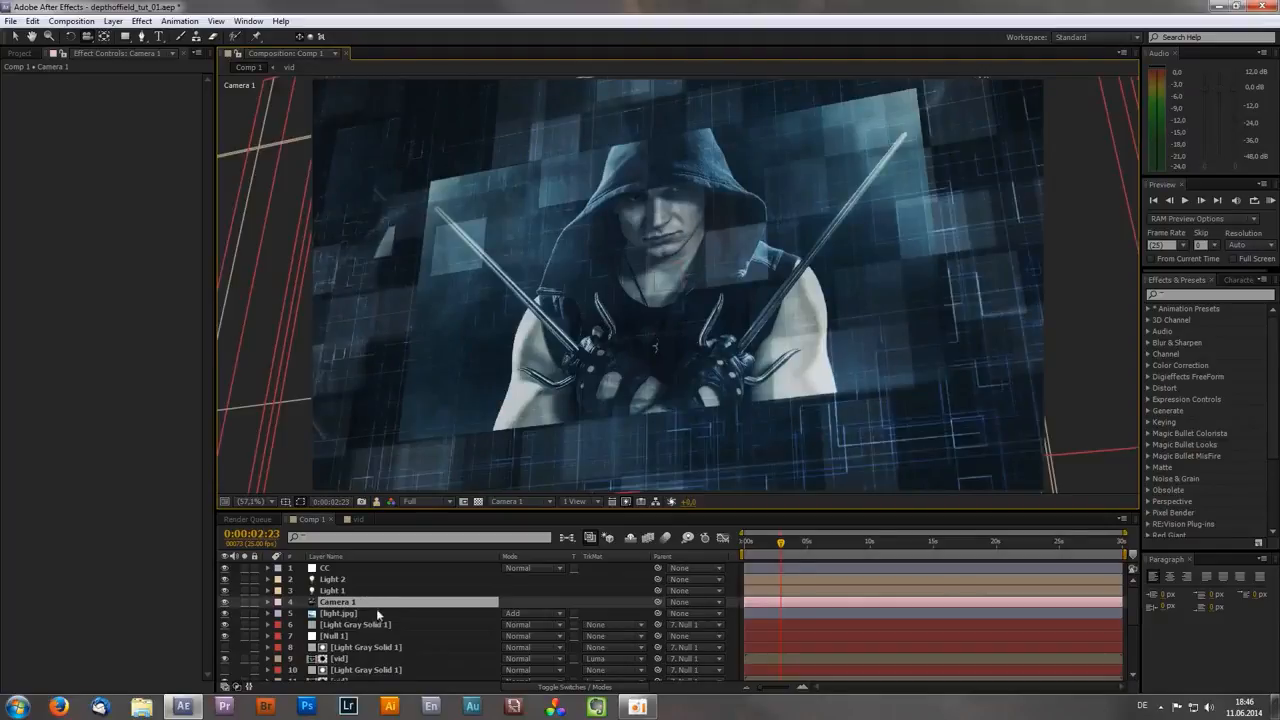
double_click(376, 605)
left_click(652, 369)
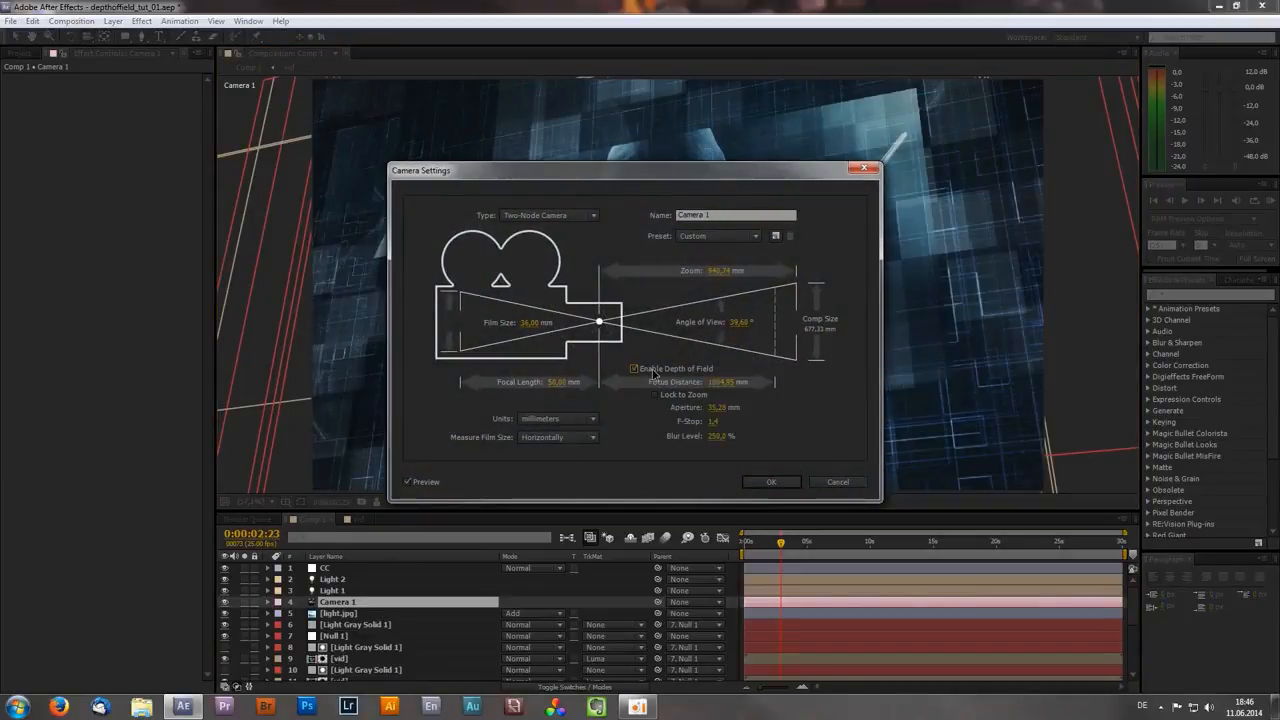
left_click(772, 483)
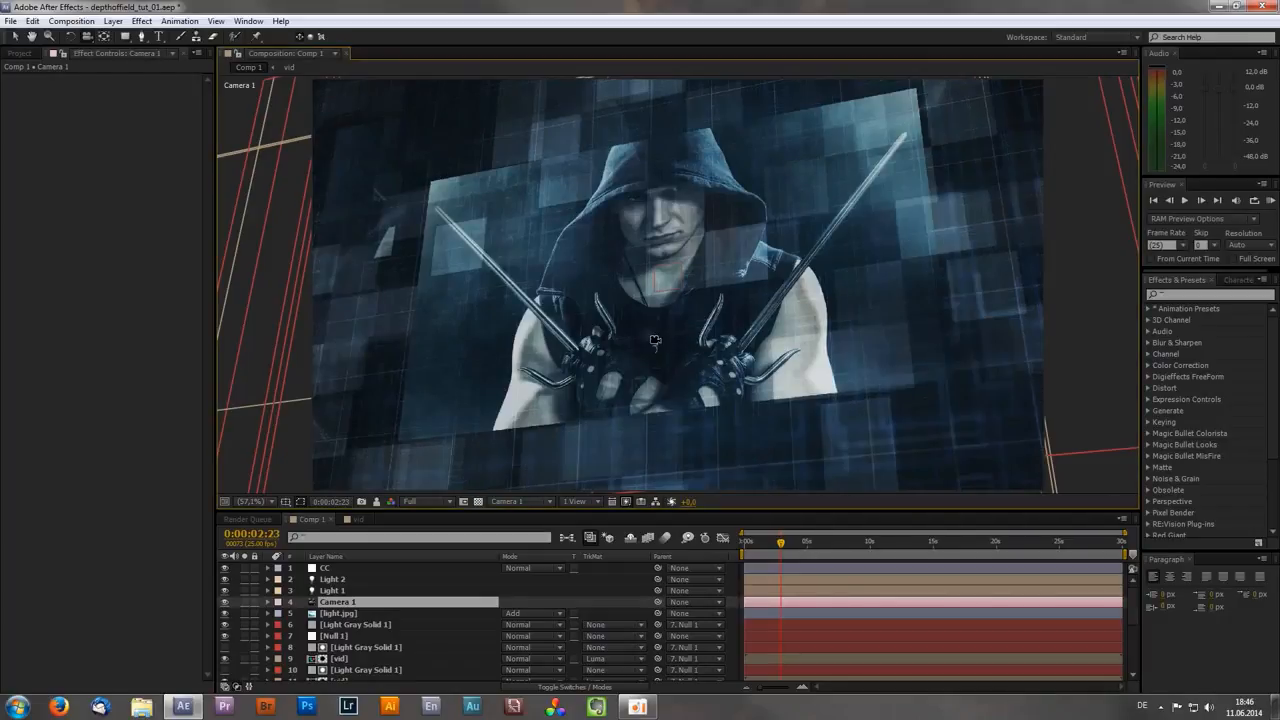
key("v")
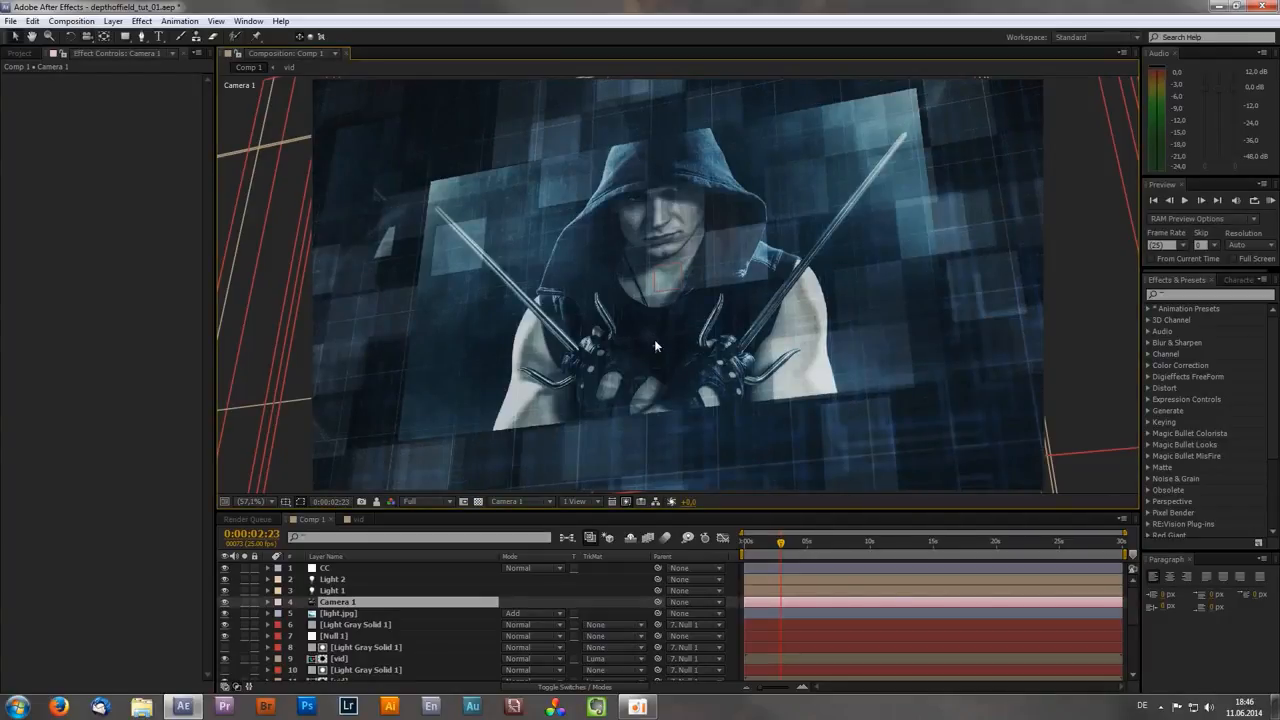